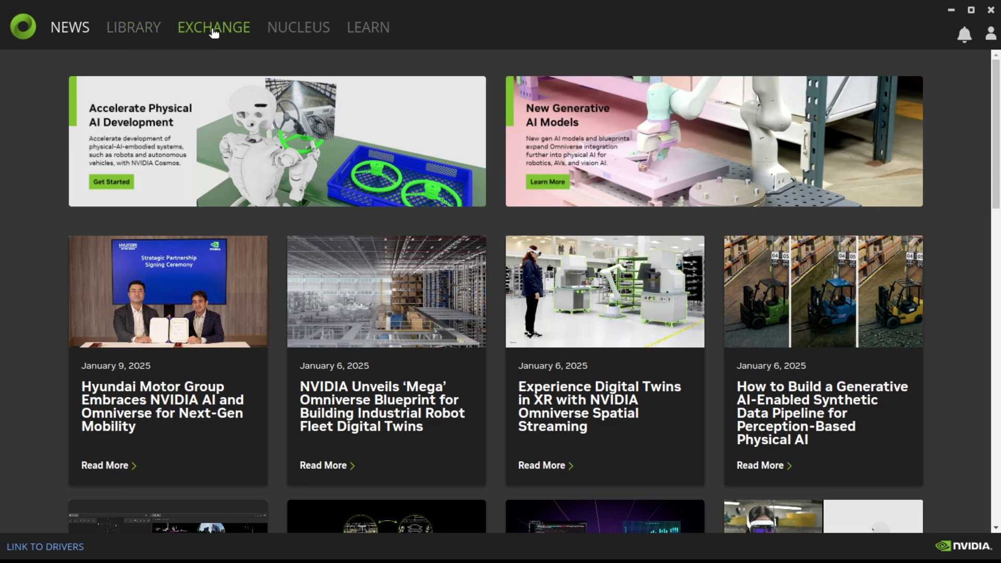
Step: Move from the Learn and Nucleus sections to the Exchange catalogue
{"action": "left_click", "coordinate": [370, 33]}
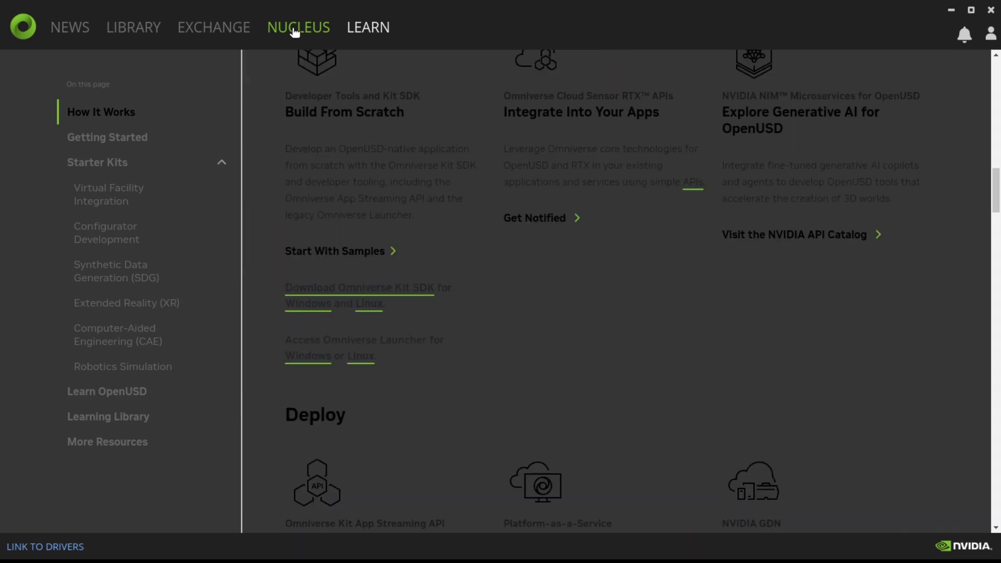
{"action": "left_click", "coordinate": [295, 32]}
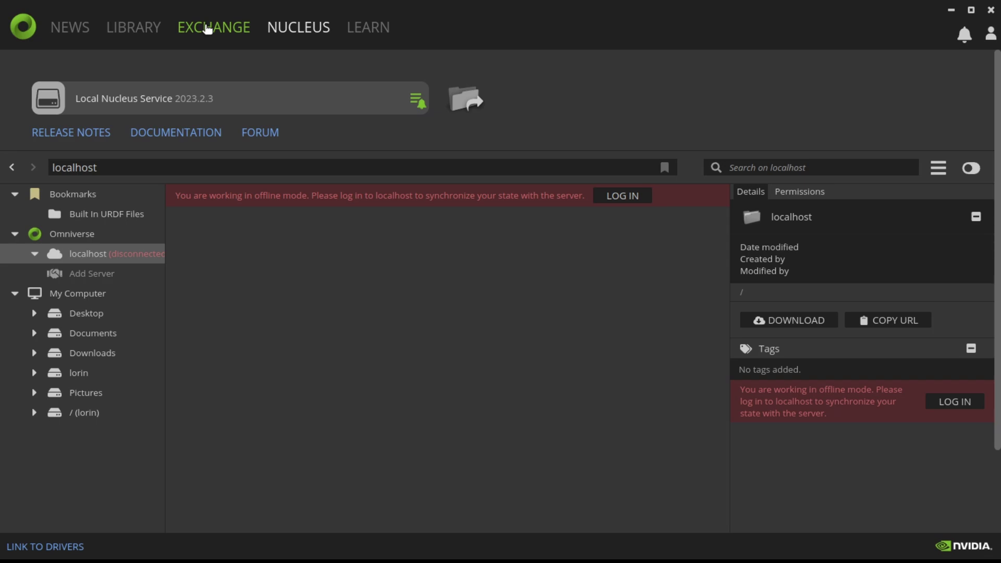
{"action": "left_click", "coordinate": [207, 30]}
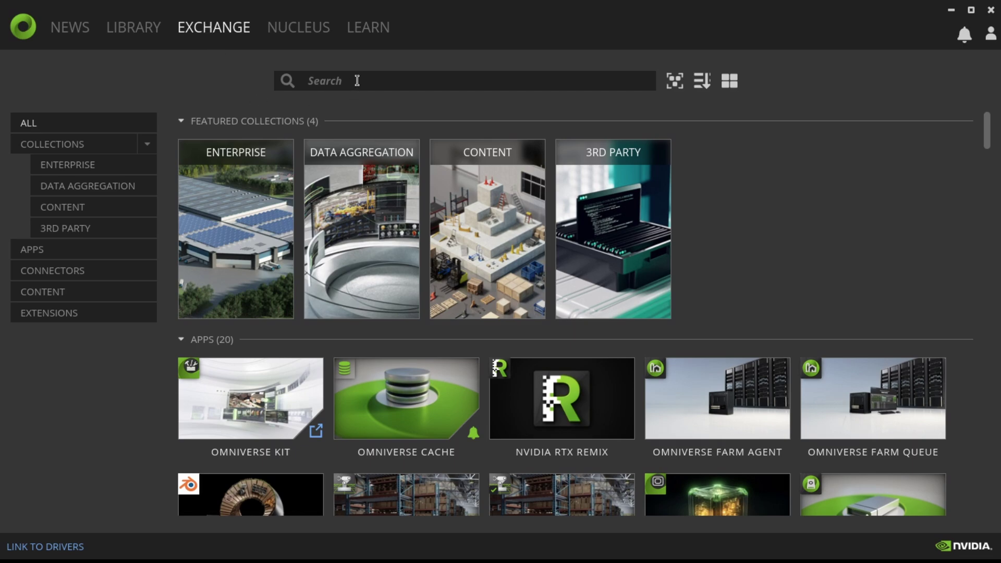
Step: Scroll down past the 20 apps into the 53 connectors
{"action": "scroll", "coordinate": [229, 414], "scroll_direction": "down", "scroll_amount": 1}
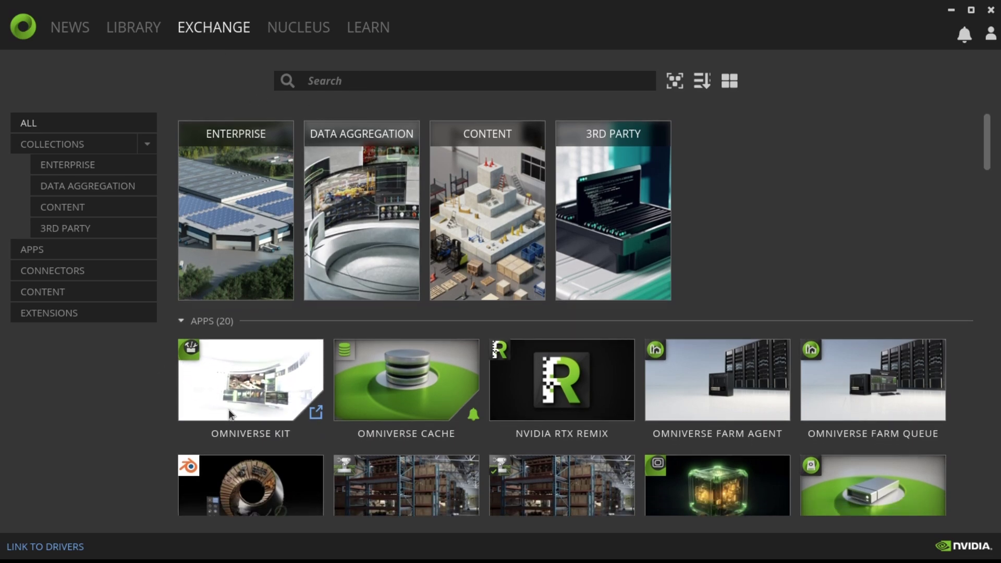
{"action": "scroll", "coordinate": [229, 415], "scroll_direction": "down", "scroll_amount": 2}
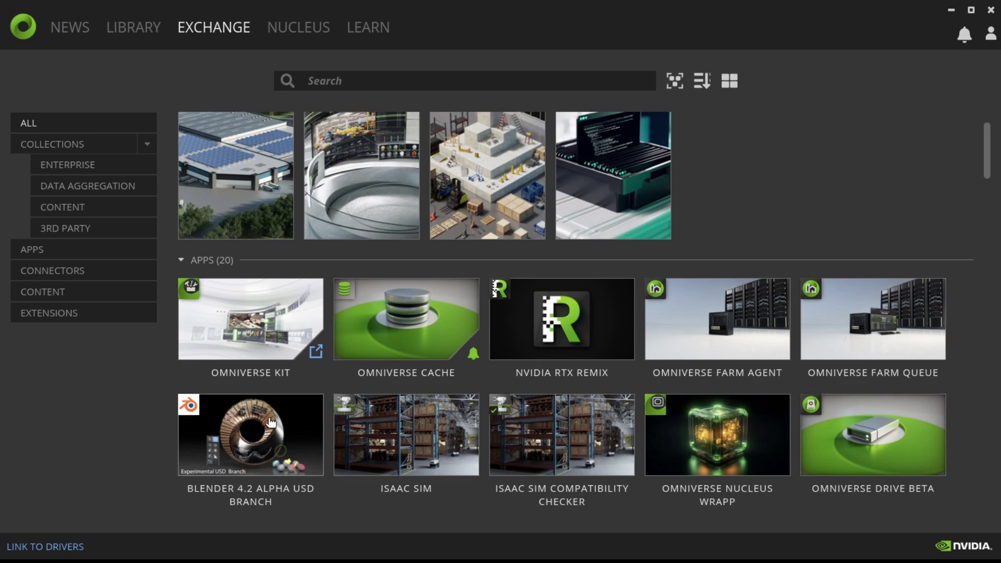
{"action": "scroll", "coordinate": [270, 421], "scroll_direction": "down", "scroll_amount": 3}
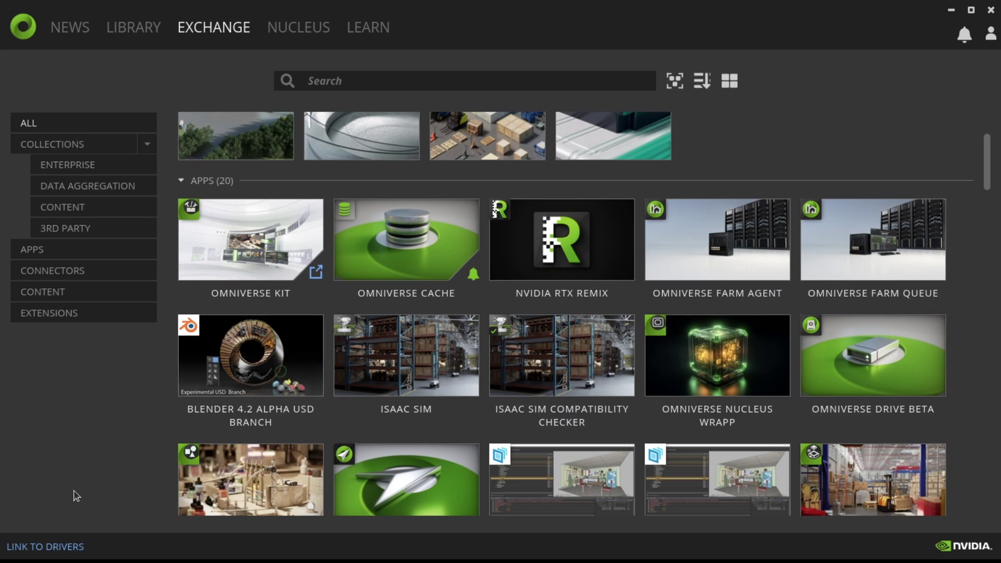
{"action": "scroll", "coordinate": [221, 444], "scroll_direction": "down", "scroll_amount": 6}
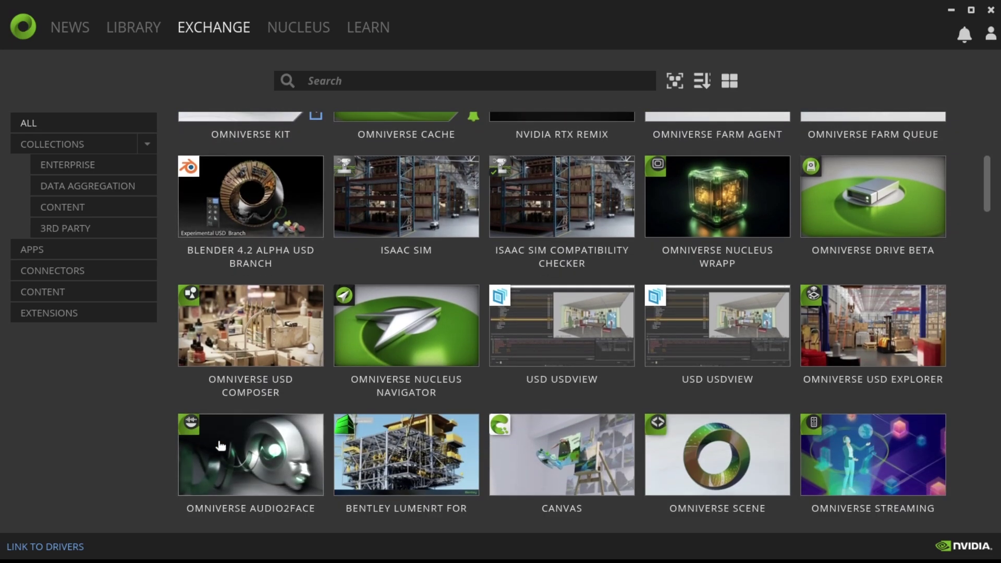
{"action": "scroll", "coordinate": [220, 445], "scroll_direction": "down", "scroll_amount": 9}
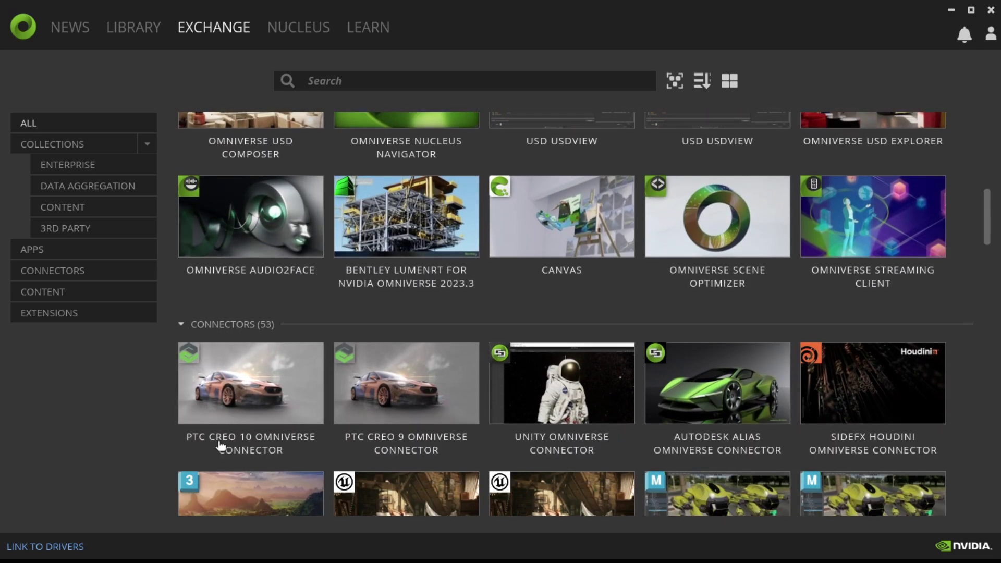
{"action": "scroll", "coordinate": [221, 446], "scroll_direction": "down", "scroll_amount": 6}
{"action": "scroll", "coordinate": [219, 442], "scroll_direction": "down", "scroll_amount": 4}
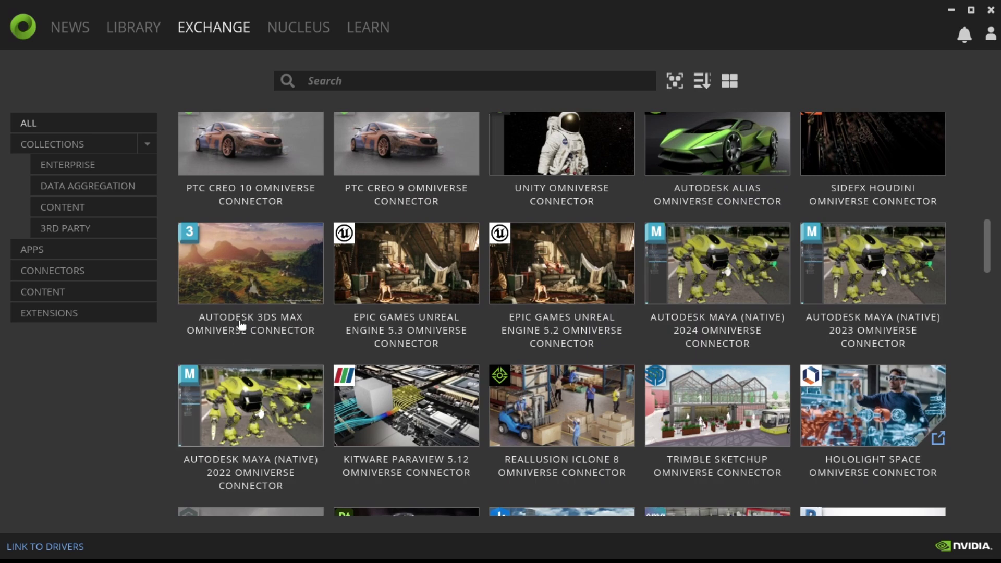
Step: Filter the Exchange by searching for "Is" to show the Isaac Sim apps
{"action": "left_click", "coordinate": [338, 88]}
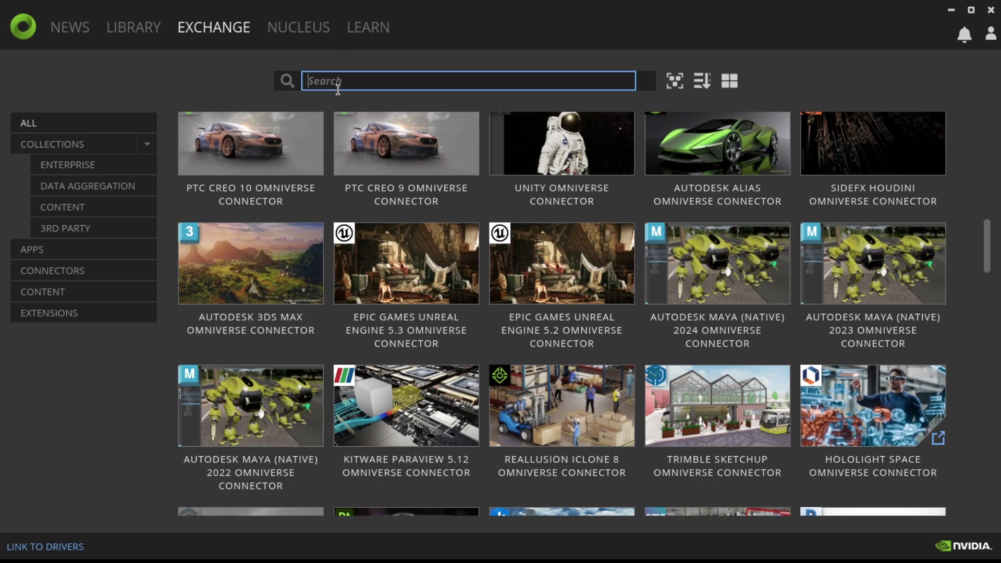
{"action": "type", "text": "Is"}
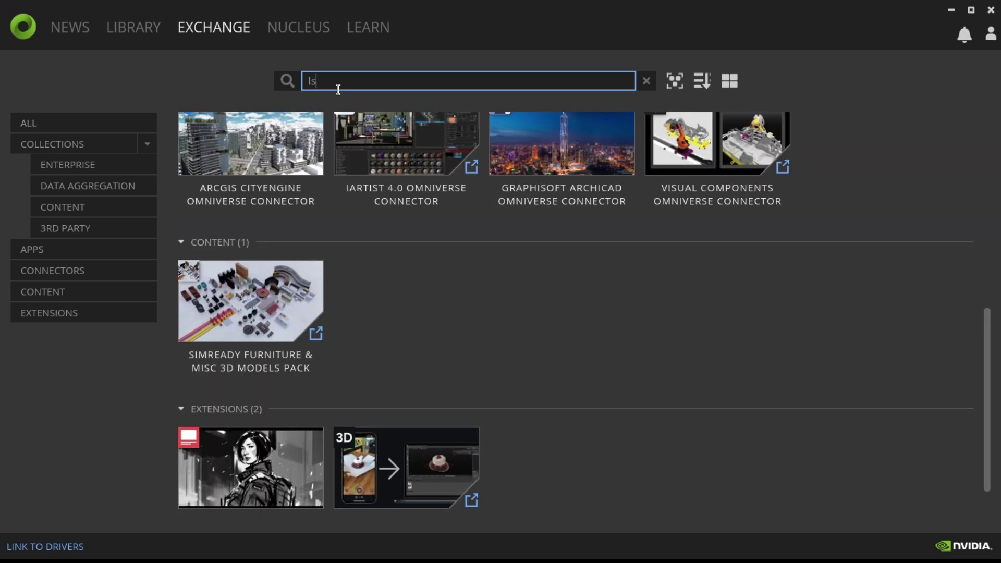
{"action": "scroll", "coordinate": [454, 319], "scroll_direction": "up", "scroll_amount": 8}
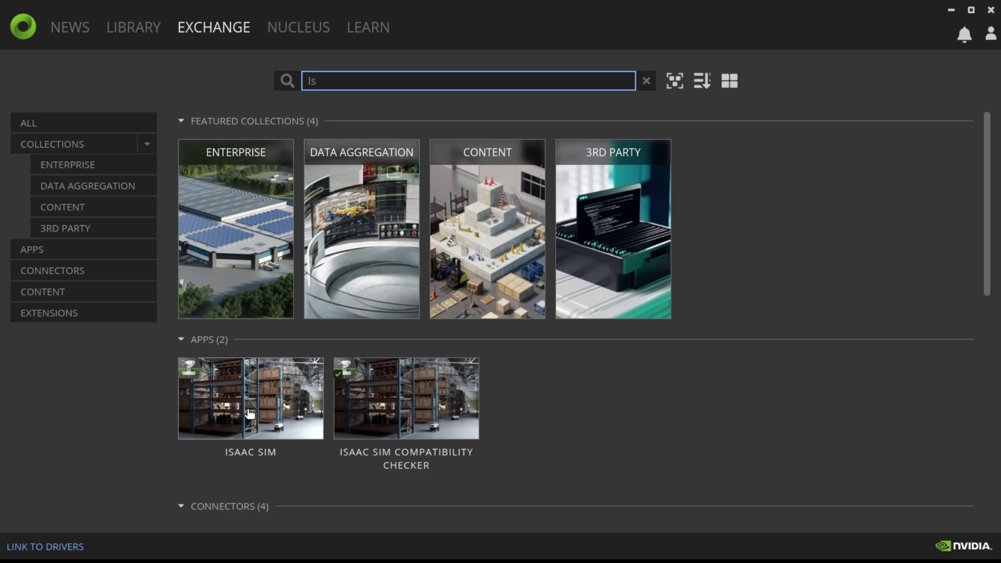
Step: Review the Isaac Sim Compatibility Checker's details and system requirements, then close them
{"action": "left_click", "coordinate": [417, 409]}
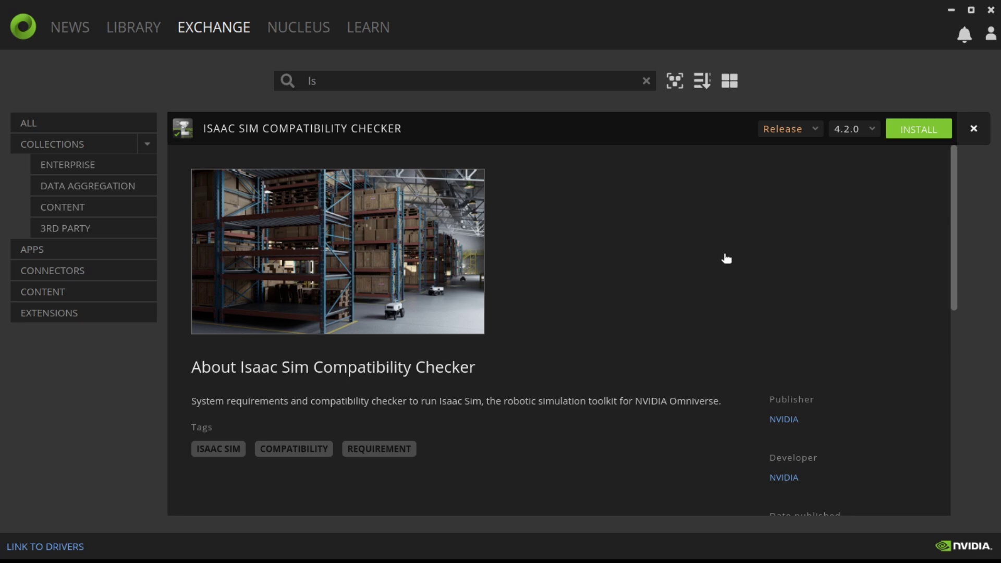
{"action": "scroll", "coordinate": [813, 266], "scroll_direction": "down", "scroll_amount": 10}
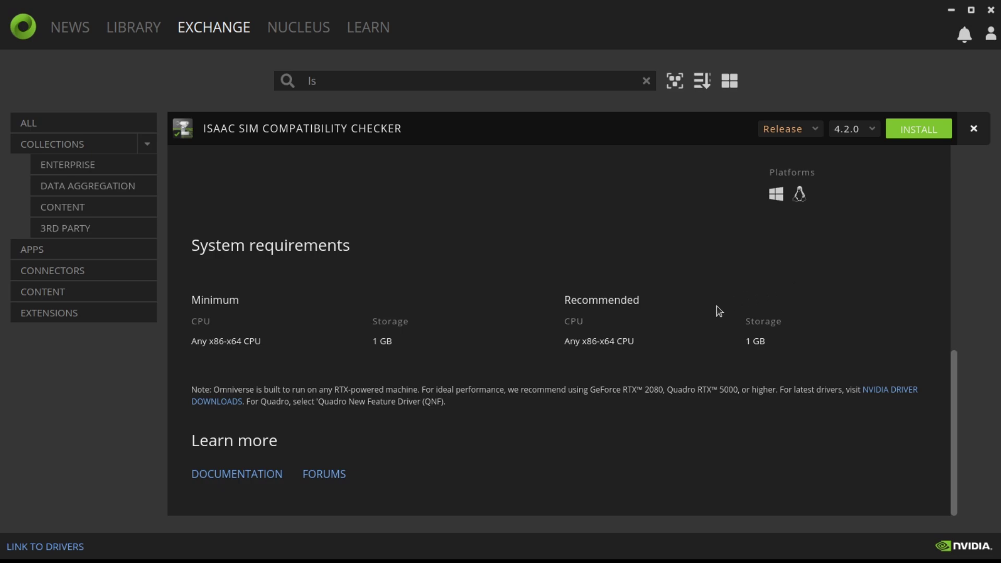
{"action": "scroll", "coordinate": [703, 311], "scroll_direction": "up", "scroll_amount": 10}
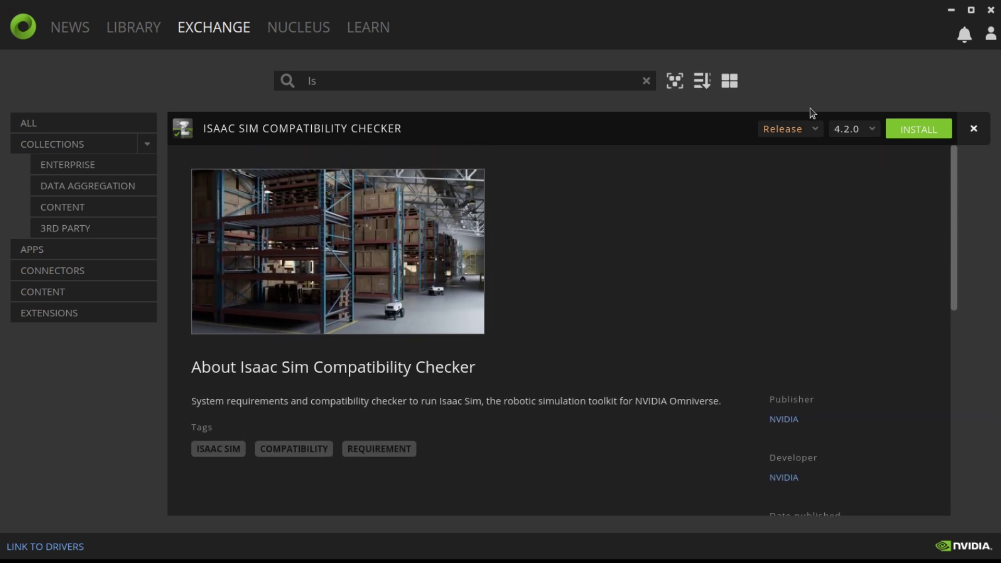
{"action": "left_click", "coordinate": [973, 128]}
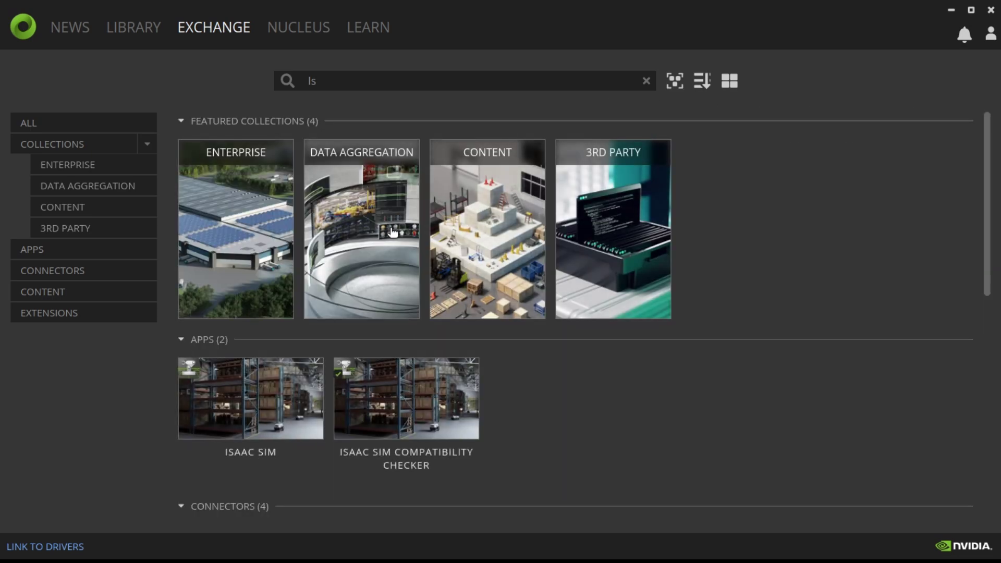
Step: Check Isaac Sim's available versions, then view installed versions in Library, with 4.2.0 in use
{"action": "left_click", "coordinate": [239, 405]}
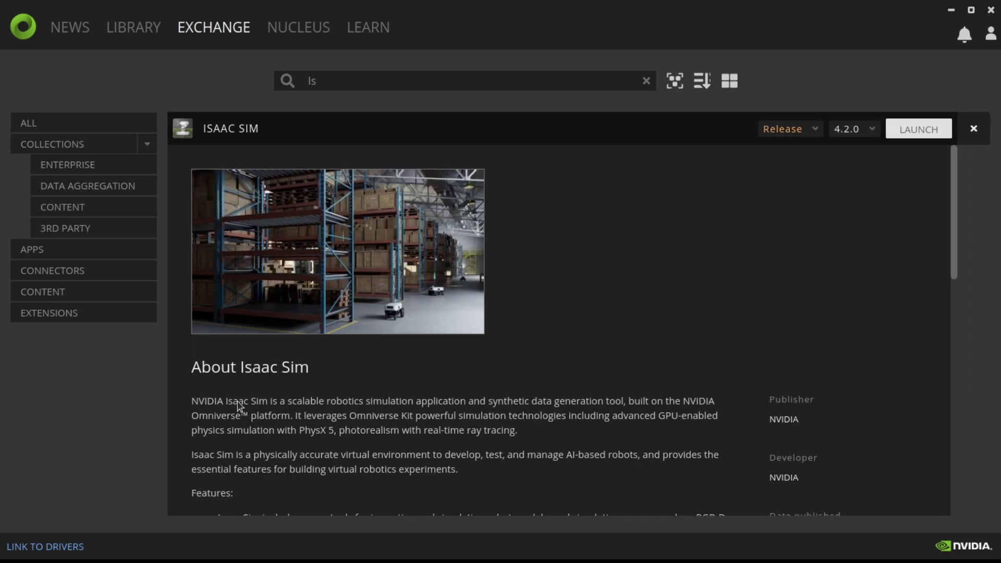
{"action": "left_click", "coordinate": [843, 129]}
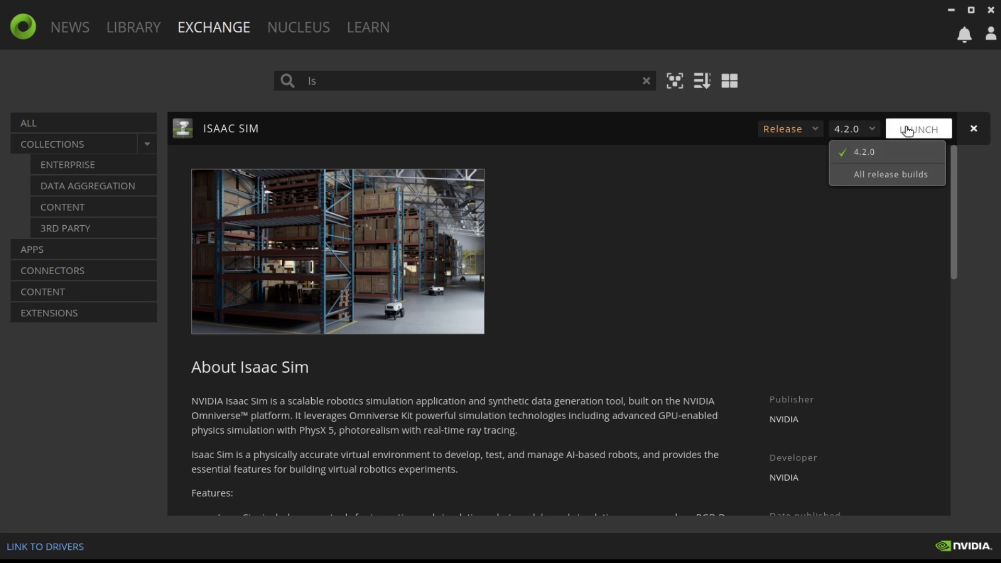
{"action": "left_click", "coordinate": [570, 271]}
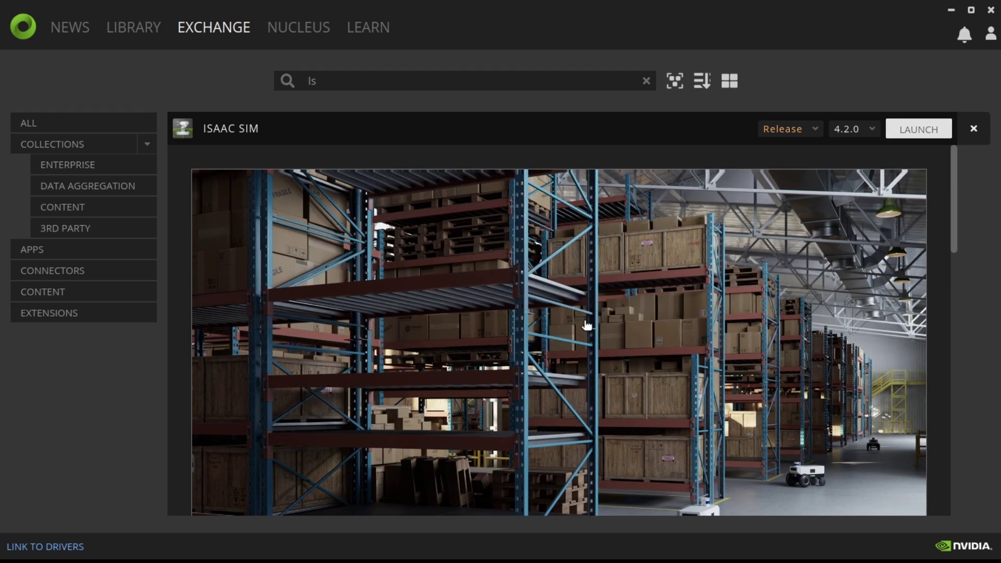
{"action": "scroll", "coordinate": [587, 325], "scroll_direction": "down", "scroll_amount": 2}
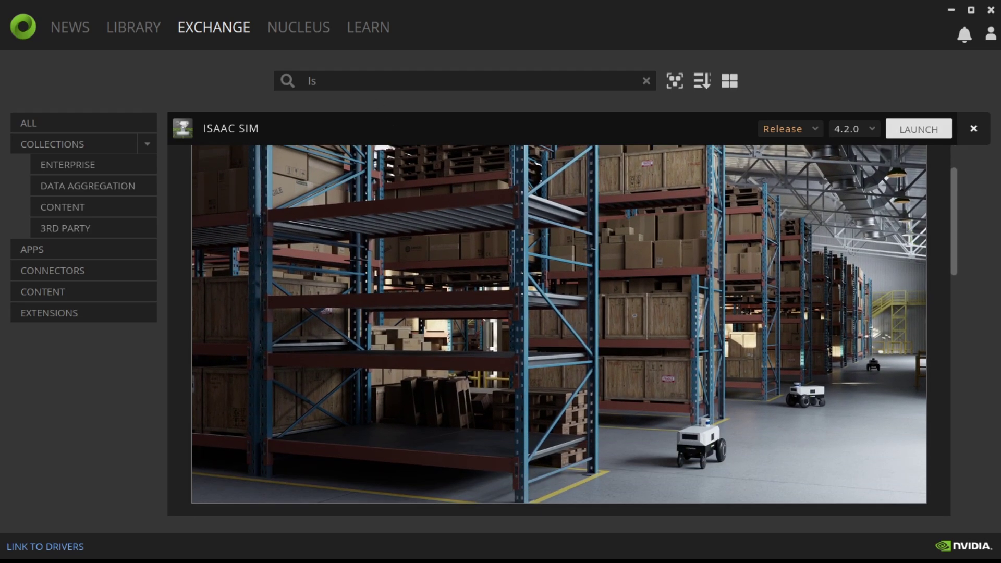
{"action": "left_click", "coordinate": [130, 31]}
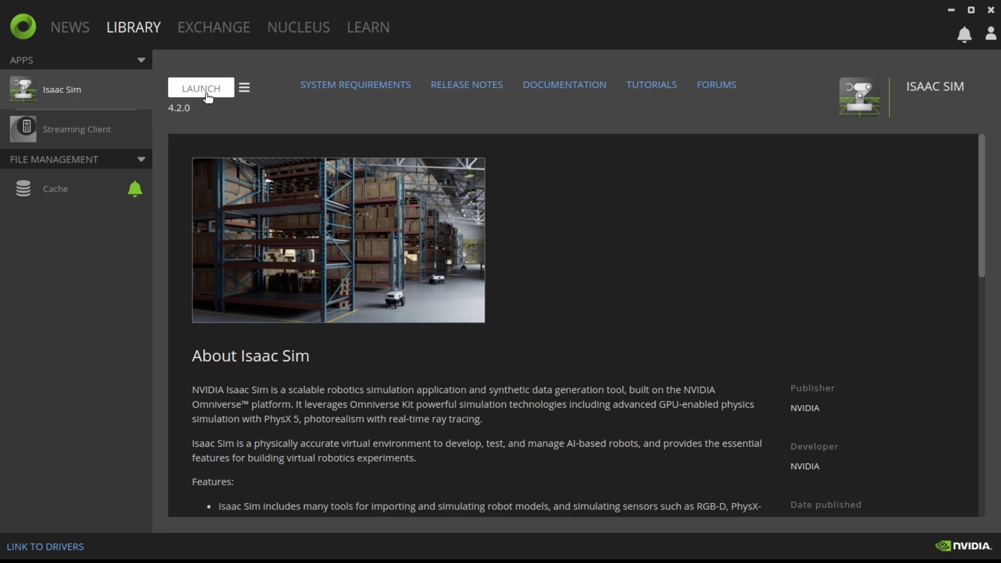
{"action": "left_click", "coordinate": [244, 90]}
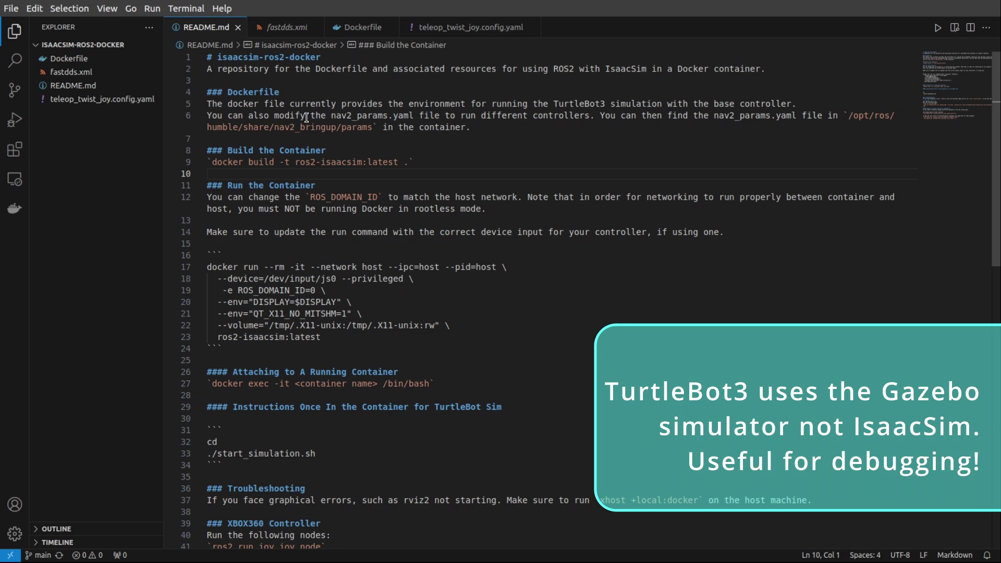
Step: Highlight the nav2_params.yaml reference on line 6 of README.md
{"action": "left_click_drag", "start_coordinate": [328, 114], "coordinate": [413, 115]}
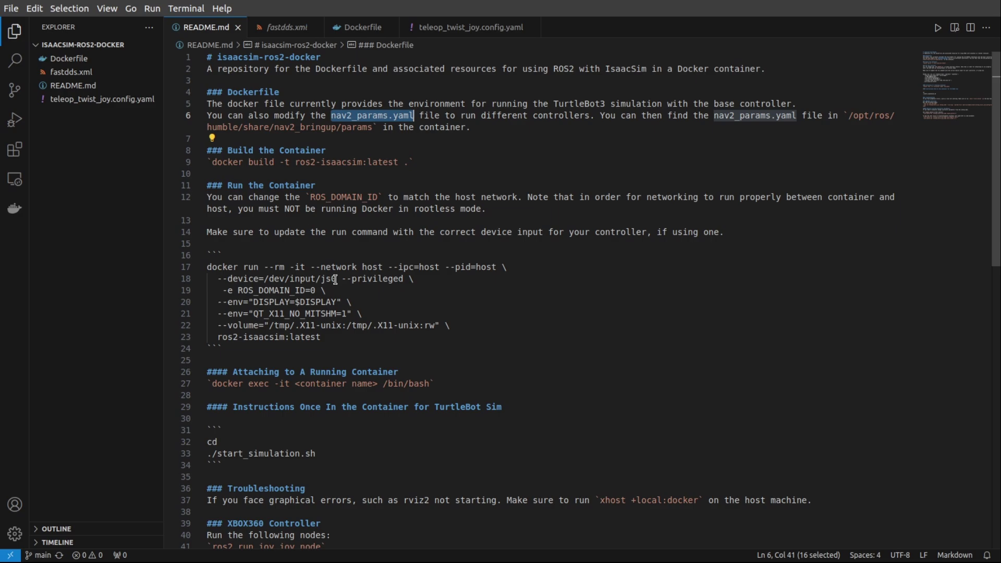
Step: Highlight the dev/input/js0 device path on line 18 of the docker run command
{"action": "left_click_drag", "start_coordinate": [335, 279], "coordinate": [266, 279]}
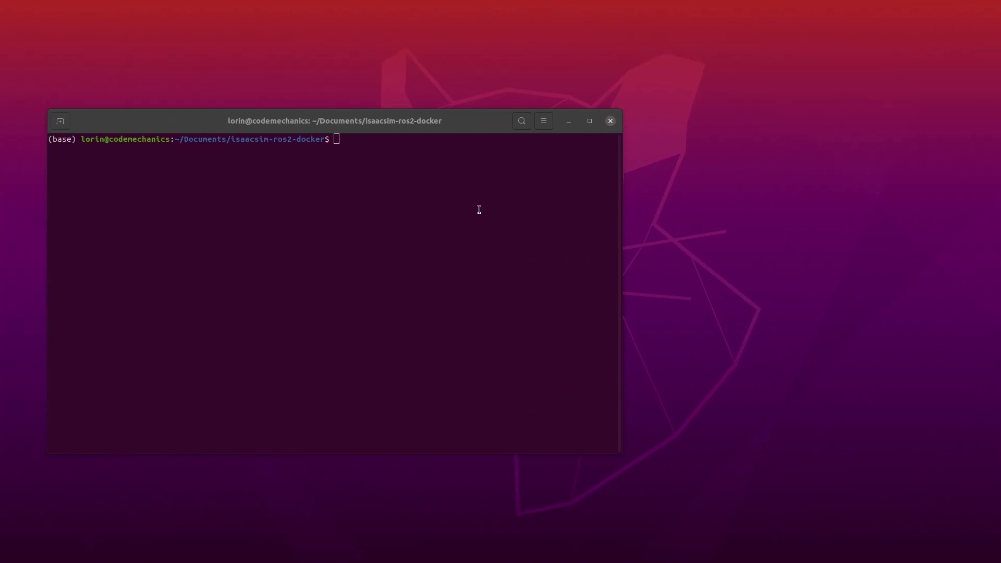
Step: List /dev/input/ twice with ls and highlight the js0 joystick entry
{"action": "left_click", "coordinate": [479, 209]}
{"action": "type", "text": "ls "}
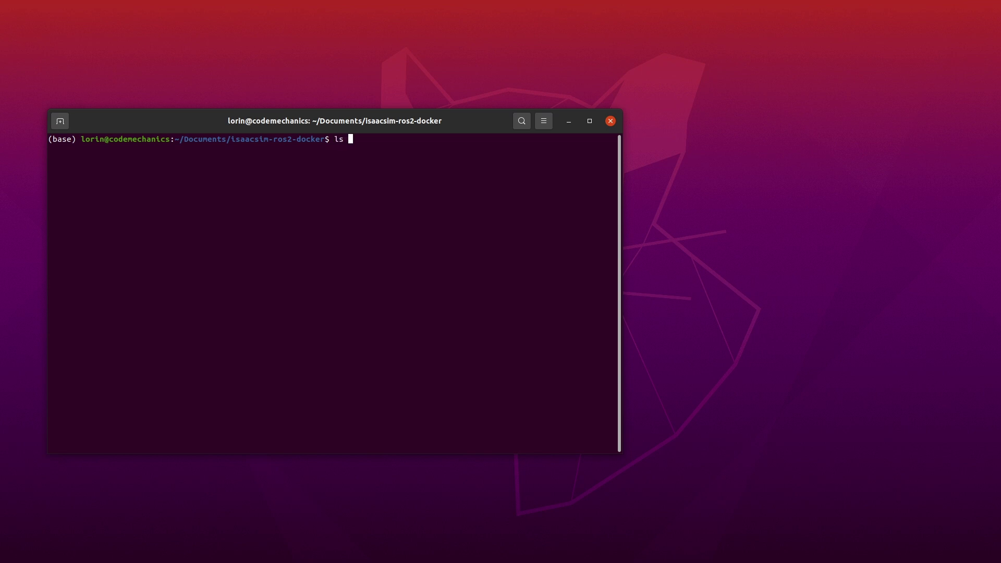
{"action": "type", "text": "/dev/input/"}
{"action": "key", "text": "Return"}
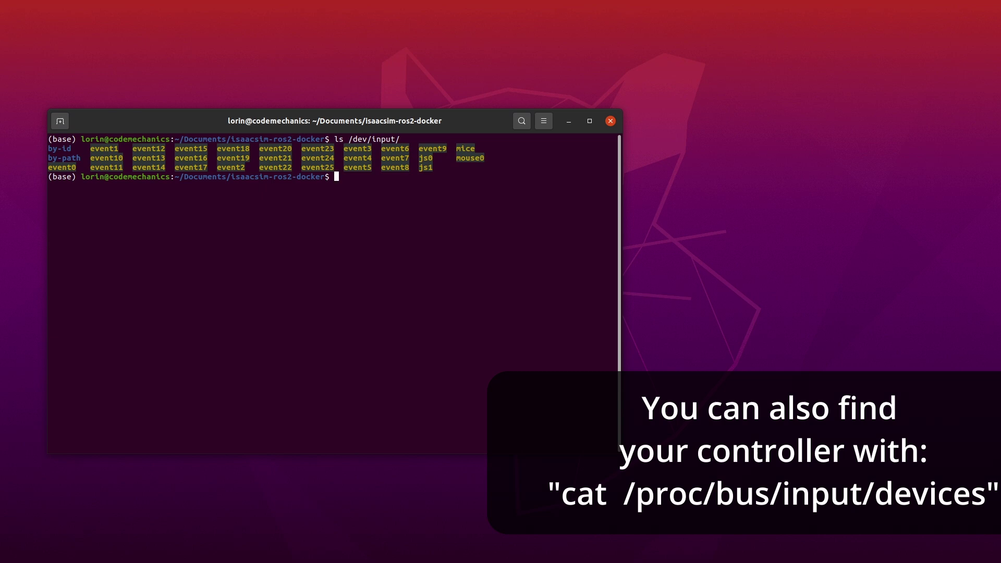
{"action": "key", "text": "Up"}
{"action": "key", "text": "Return"}
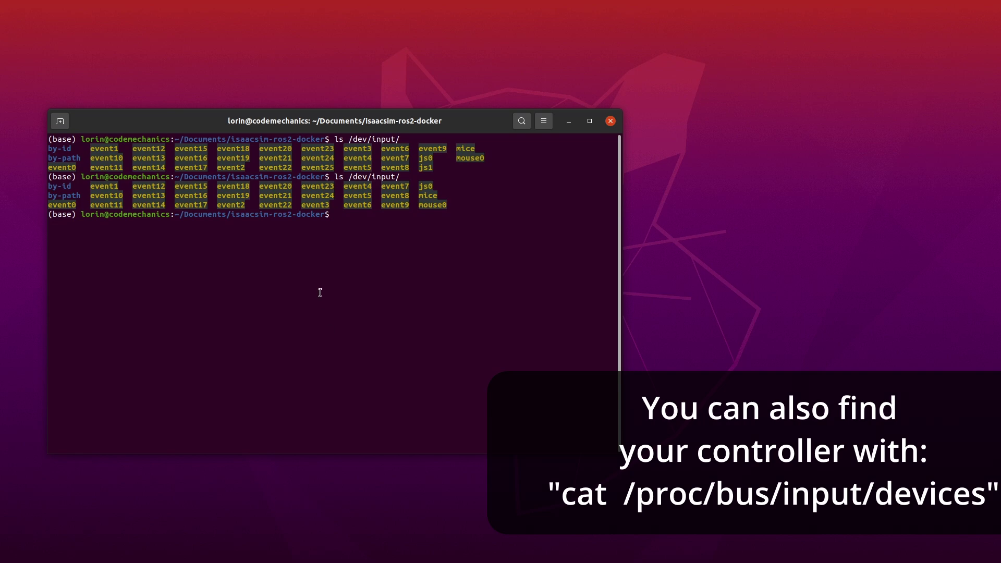
{"action": "left_click_drag", "start_coordinate": [441, 167], "coordinate": [419, 168]}
{"action": "double_click", "coordinate": [427, 184]}
{"action": "left_click", "coordinate": [451, 213]}
Step: Rerun ls /dev/input/ after reconnecting and mark the new js1 entry
{"action": "key", "text": "Up"}
{"action": "key", "text": "Return"}
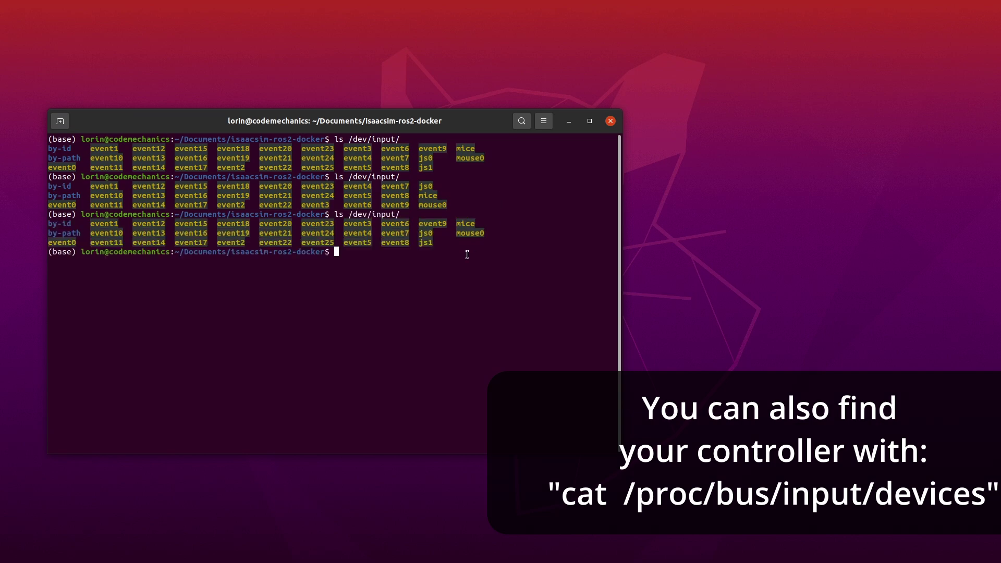
{"action": "double_click", "coordinate": [427, 242]}
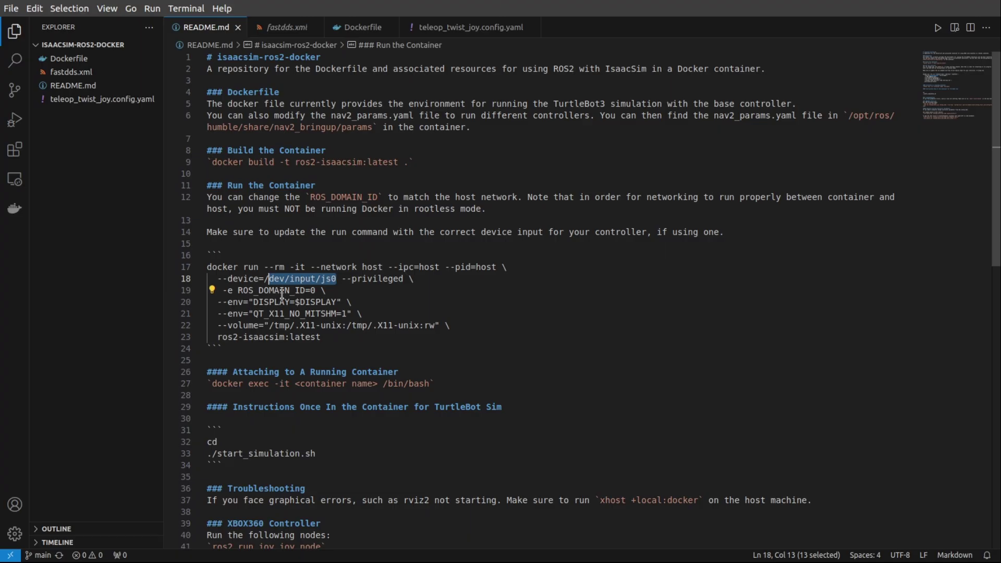
{"action": "left_click", "coordinate": [281, 293]}
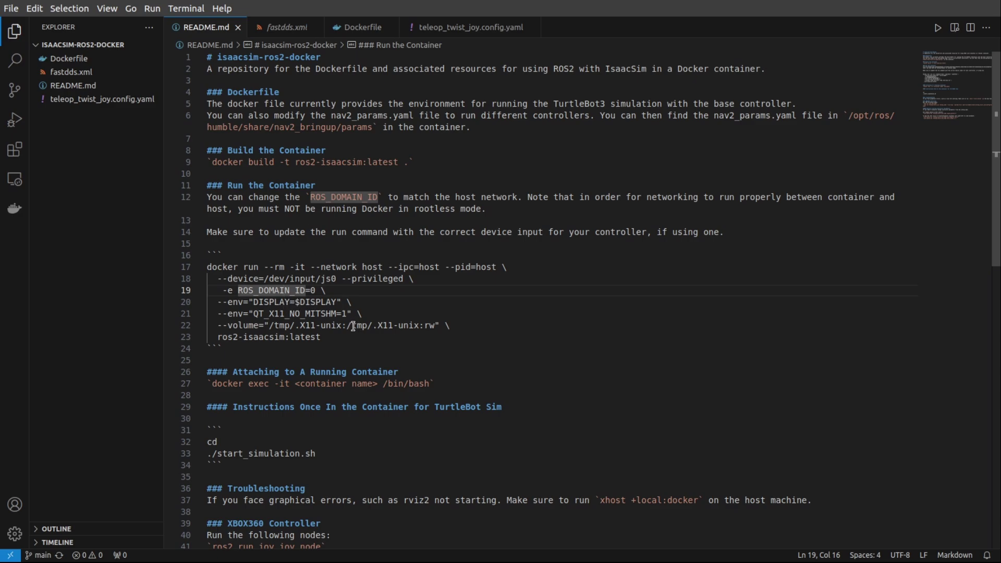
{"action": "left_click", "coordinate": [322, 338]}
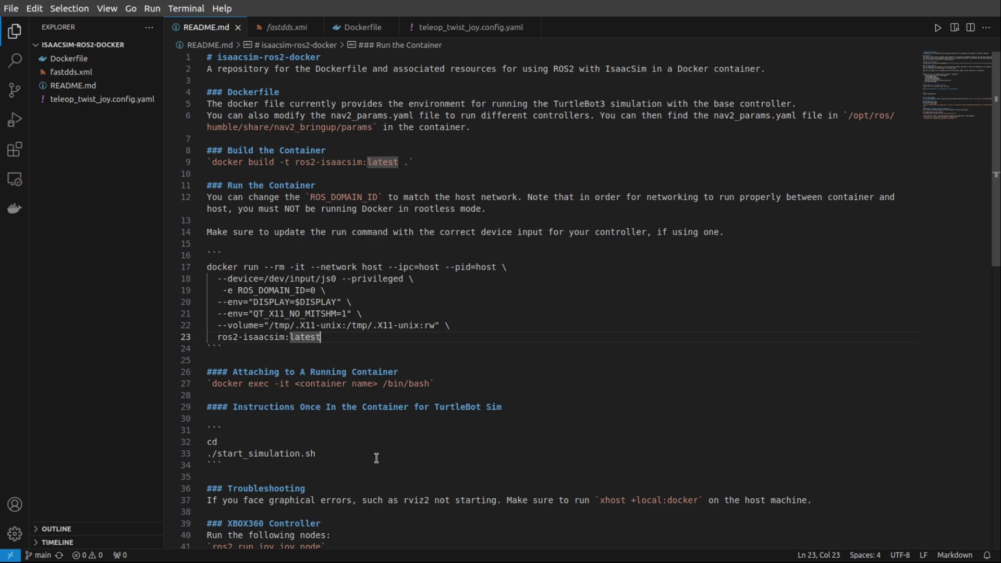
{"action": "scroll", "coordinate": [380, 457], "scroll_direction": "down", "scroll_amount": 2}
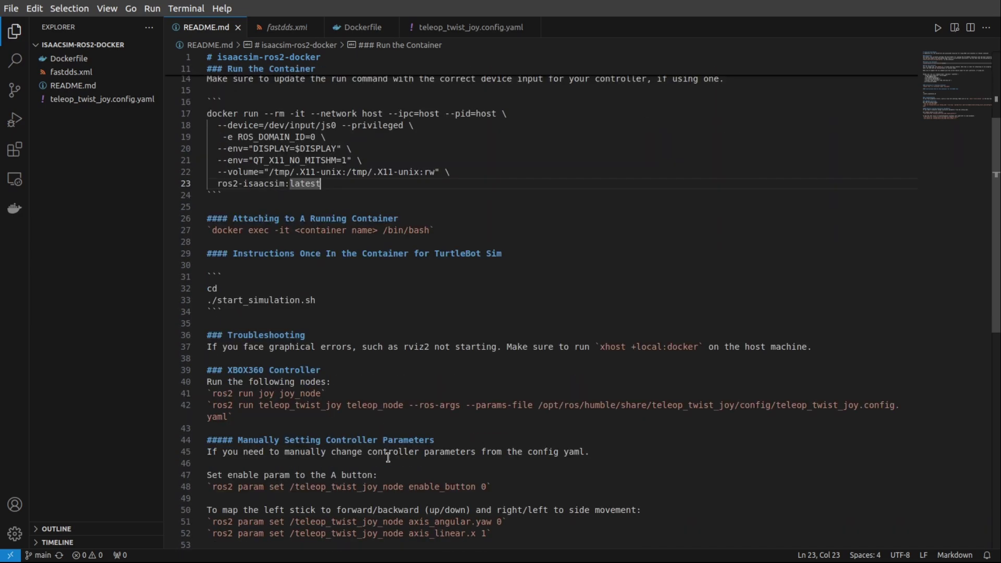
{"action": "scroll", "coordinate": [388, 457], "scroll_direction": "down", "scroll_amount": 3}
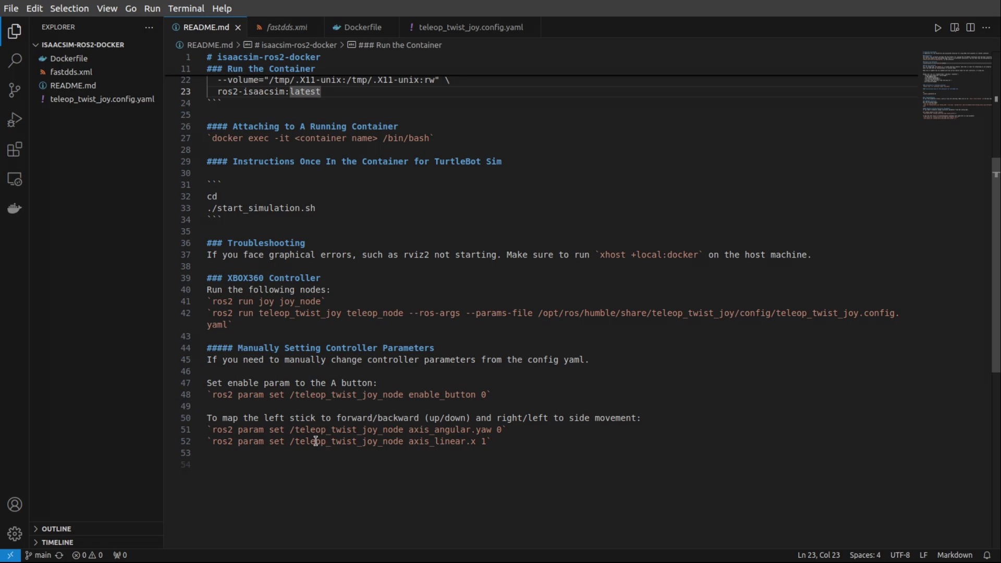
Step: Open fastdds.xml with its default UDPv4 transport profile
{"action": "scroll", "coordinate": [315, 440], "scroll_direction": "up", "scroll_amount": 5}
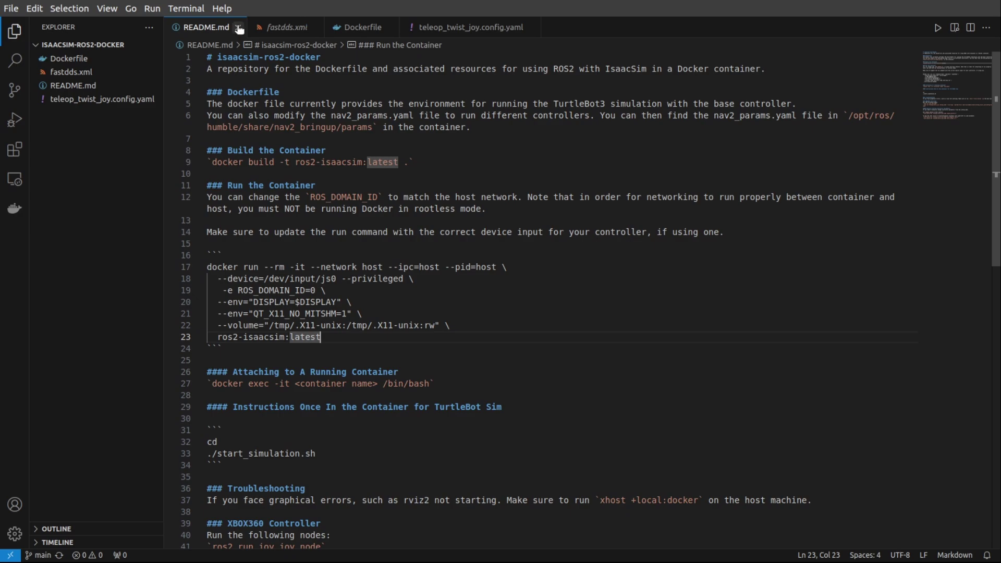
{"action": "left_click", "coordinate": [273, 31]}
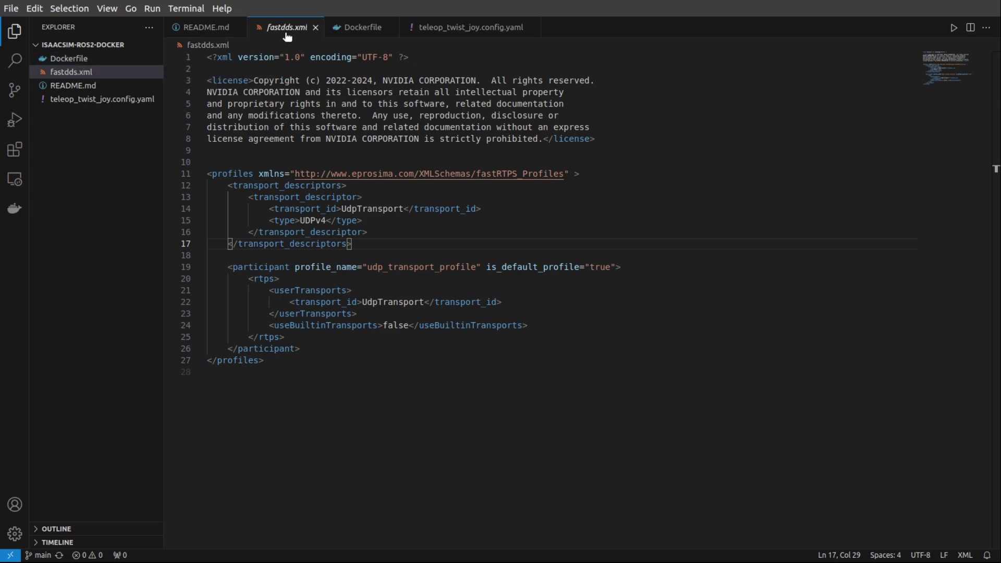
Step: Review the Dockerfile from the top down to the octomap build section
{"action": "left_click", "coordinate": [373, 33]}
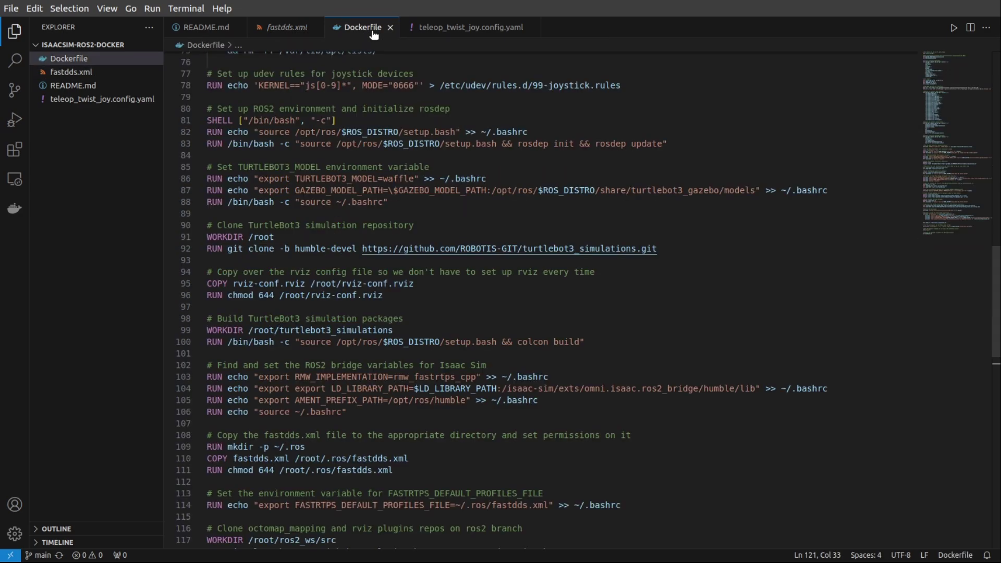
{"action": "scroll", "coordinate": [344, 174], "scroll_direction": "up", "scroll_amount": 10}
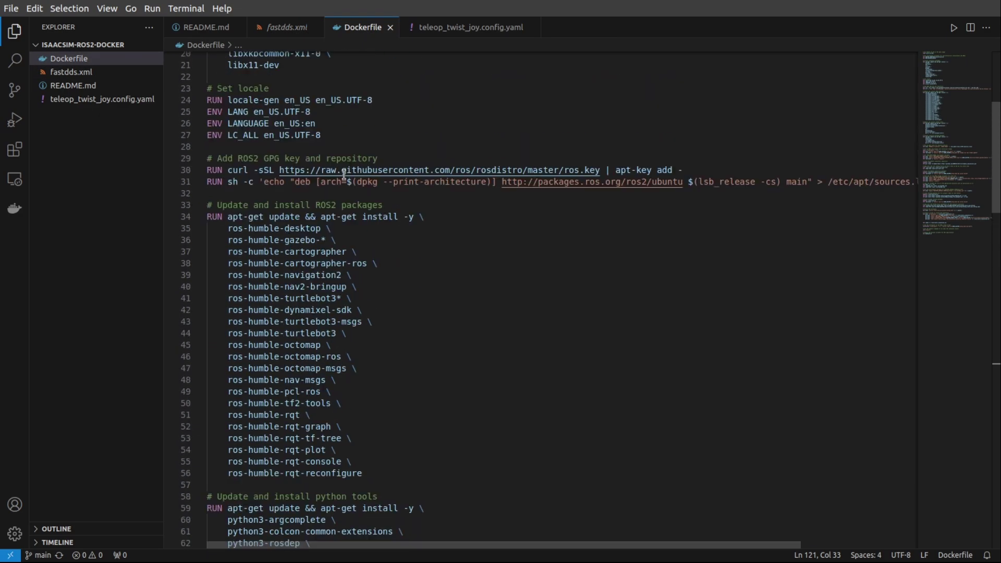
{"action": "scroll", "coordinate": [344, 174], "scroll_direction": "up", "scroll_amount": 4}
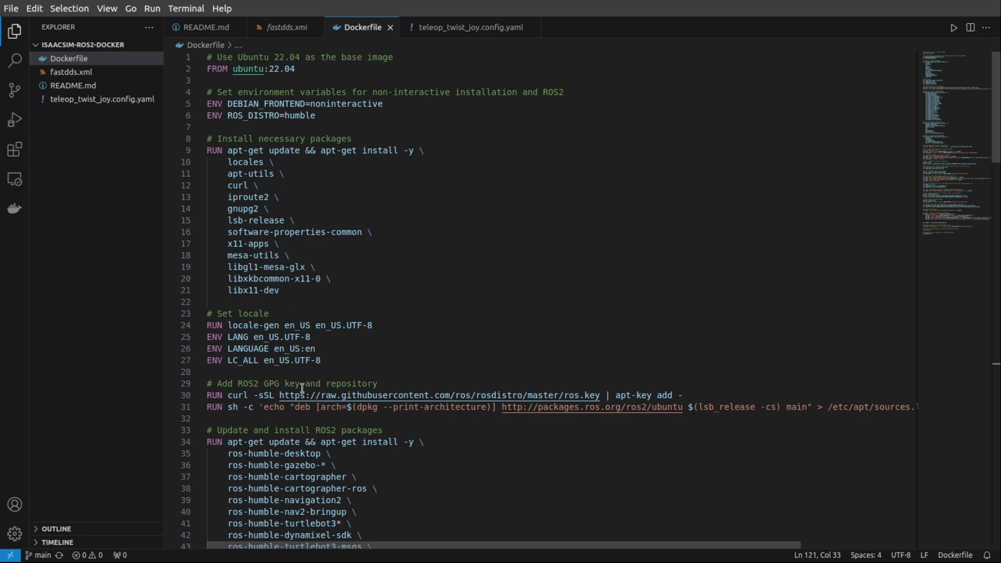
{"action": "scroll", "coordinate": [312, 409], "scroll_direction": "down", "scroll_amount": 1}
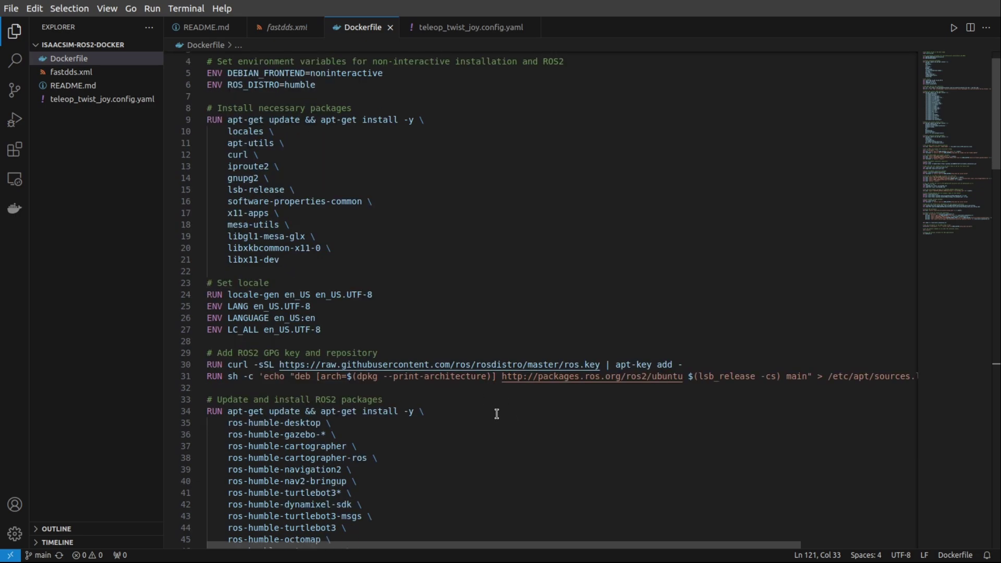
{"action": "scroll", "coordinate": [495, 413], "scroll_direction": "down", "scroll_amount": 3}
{"action": "scroll", "coordinate": [473, 413], "scroll_direction": "down", "scroll_amount": 5}
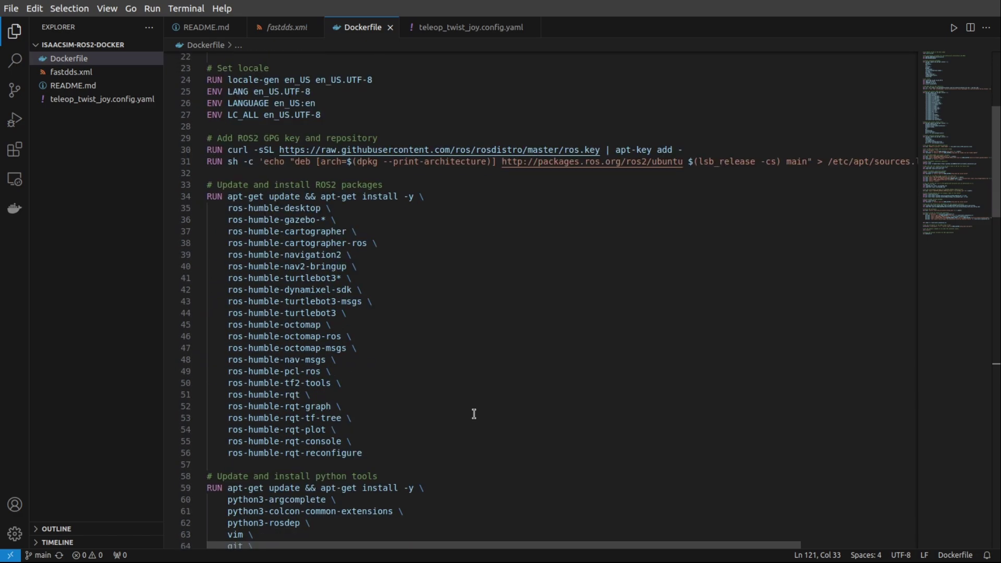
{"action": "scroll", "coordinate": [474, 413], "scroll_direction": "down", "scroll_amount": 2}
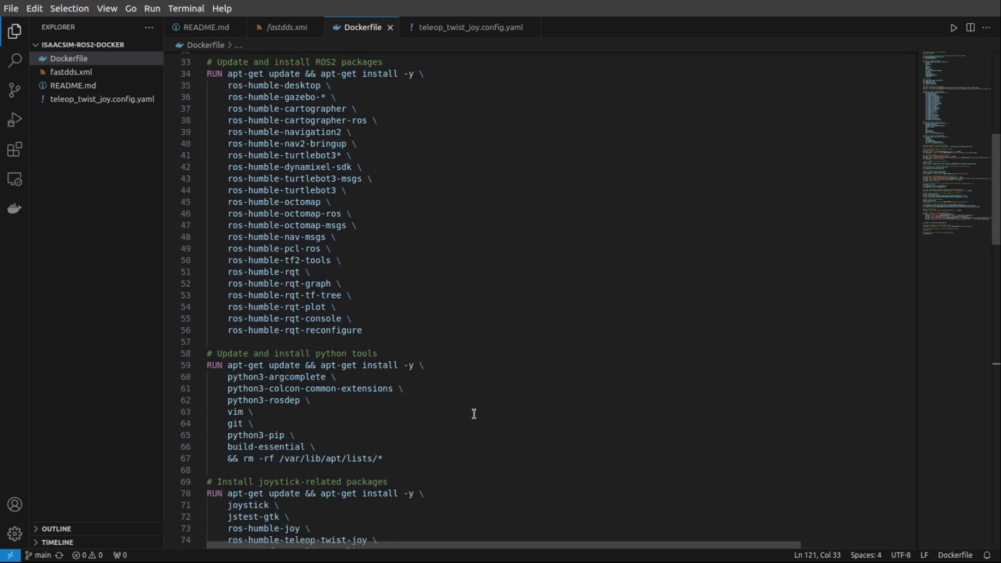
{"action": "scroll", "coordinate": [443, 358], "scroll_direction": "down", "scroll_amount": 3}
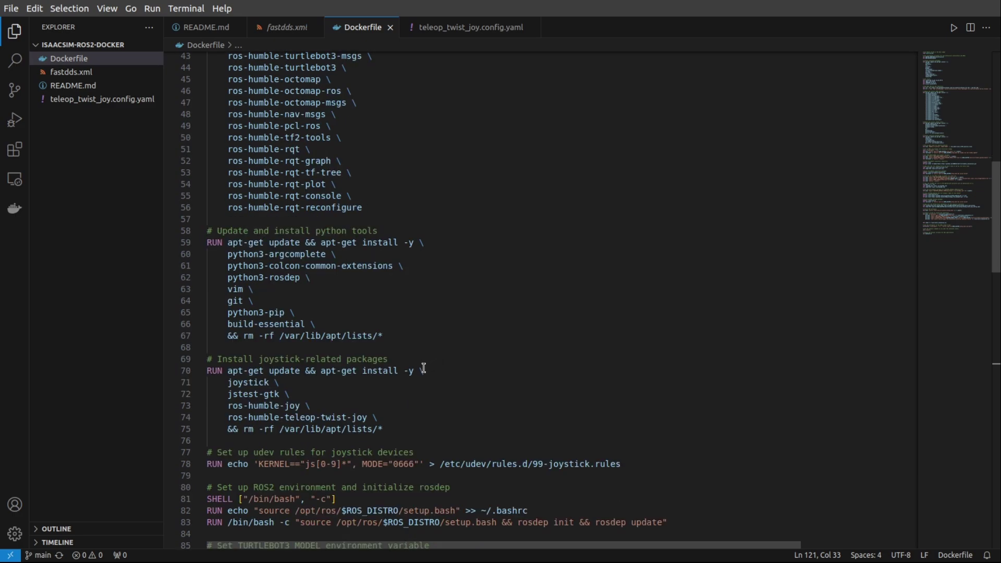
{"action": "scroll", "coordinate": [442, 363], "scroll_direction": "down", "scroll_amount": 3}
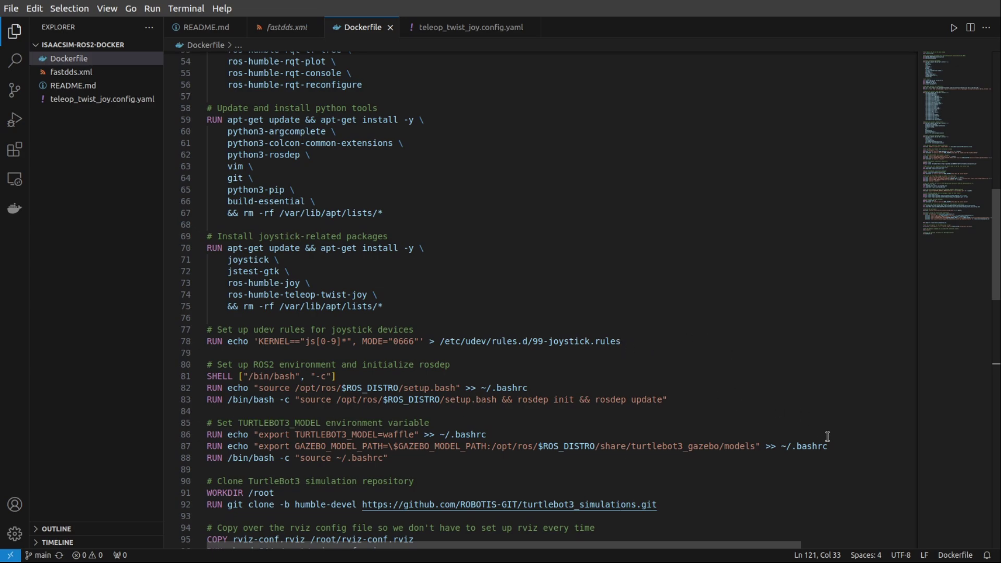
{"action": "scroll", "coordinate": [698, 409], "scroll_direction": "down", "scroll_amount": 5}
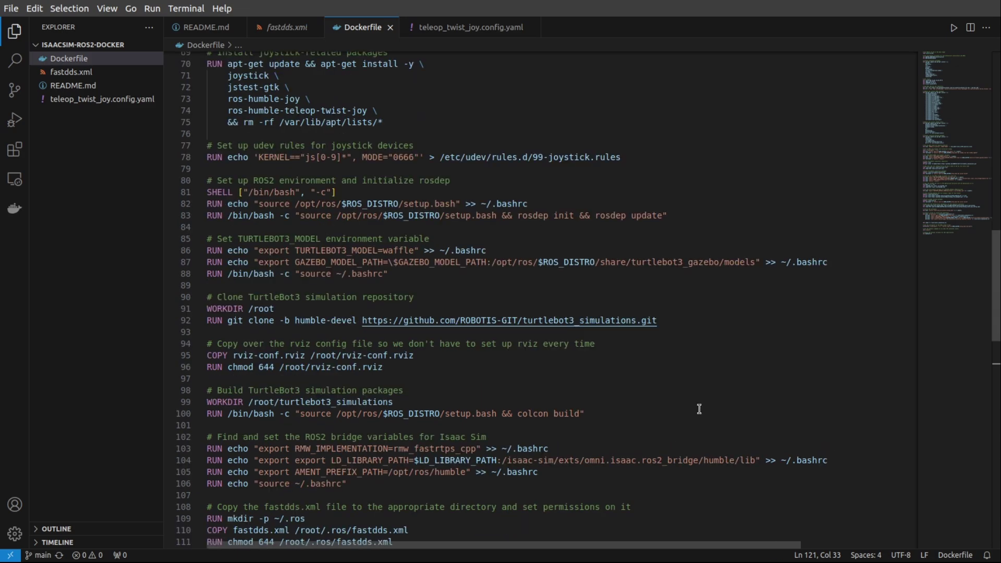
{"action": "scroll", "coordinate": [698, 409], "scroll_direction": "down", "scroll_amount": 3}
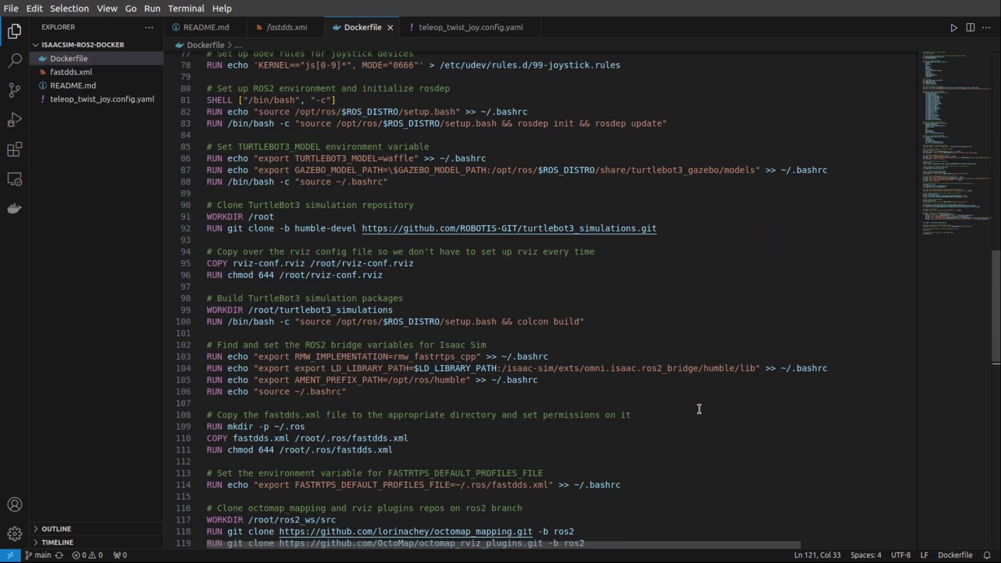
{"action": "scroll", "coordinate": [699, 408], "scroll_direction": "down", "scroll_amount": 2}
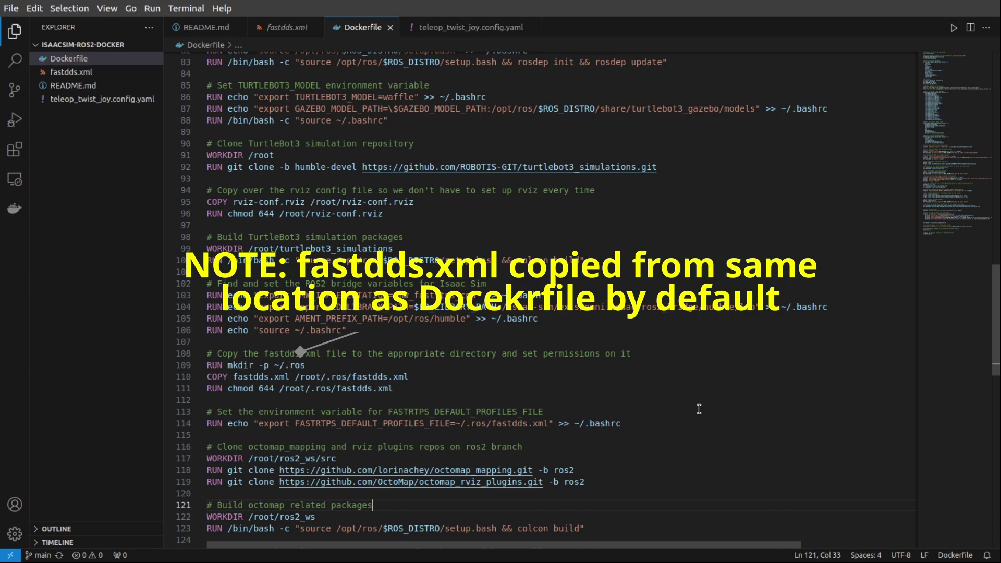
{"action": "scroll", "coordinate": [699, 409], "scroll_direction": "down", "scroll_amount": 1}
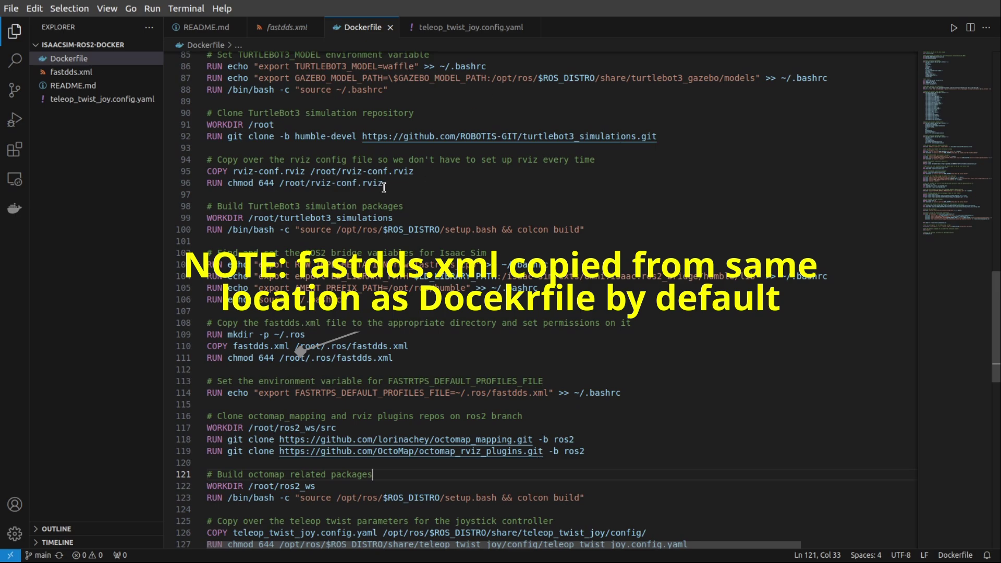
Step: Delete the three-line rviz-conf.rviz COPY and chmod block and its leftover empty line
{"action": "left_click_drag", "start_coordinate": [384, 183], "coordinate": [183, 162]}
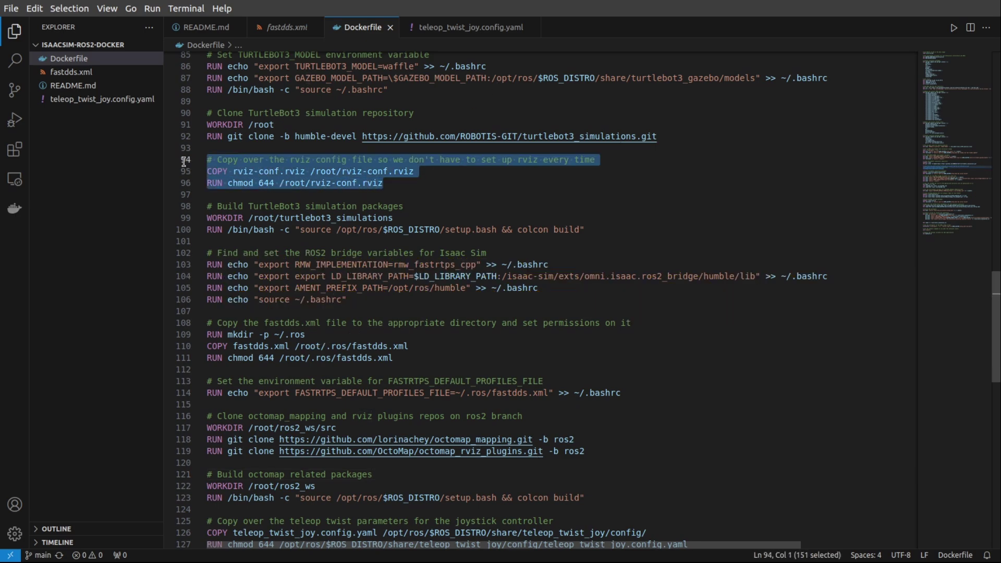
{"action": "key", "text": "BackSpace"}
{"action": "key", "text": "BackSpace"}
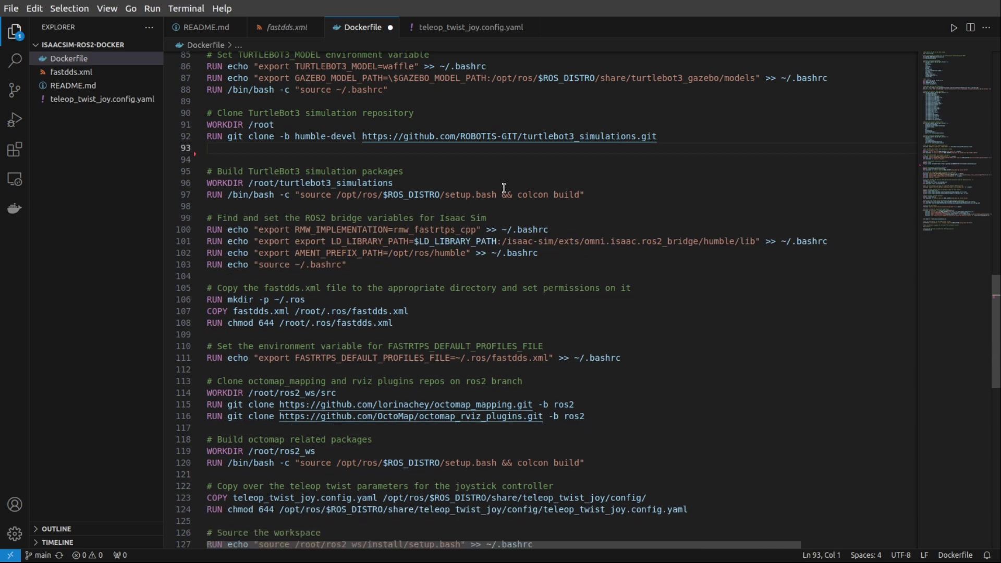
{"action": "key", "text": "BackSpace"}
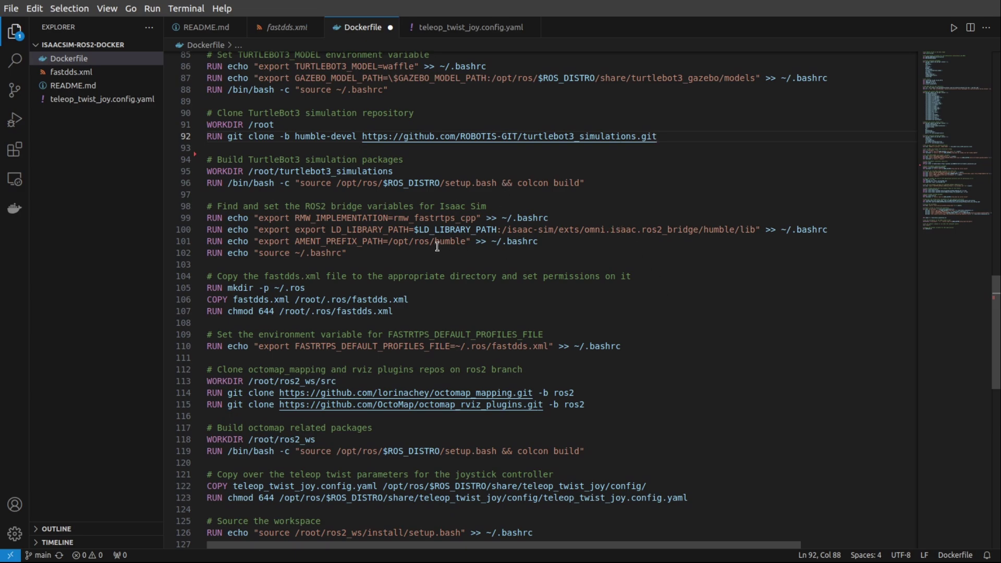
{"action": "left_click", "coordinate": [444, 218]}
{"action": "scroll", "coordinate": [647, 347], "scroll_direction": "down", "scroll_amount": 3}
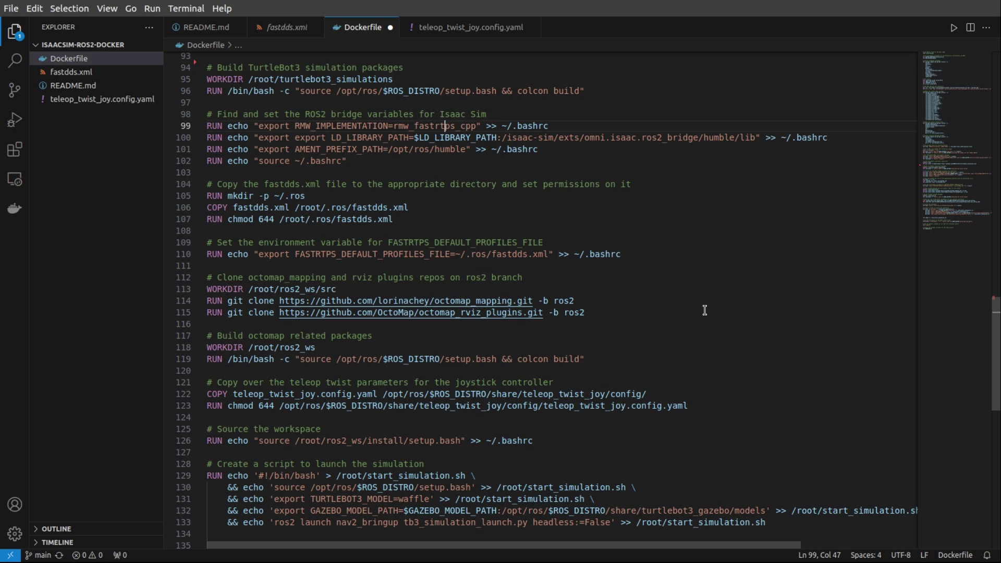
Step: Check the end of the edited Dockerfile, then save it with Ctrl+S
{"action": "scroll", "coordinate": [704, 310], "scroll_direction": "down", "scroll_amount": 3}
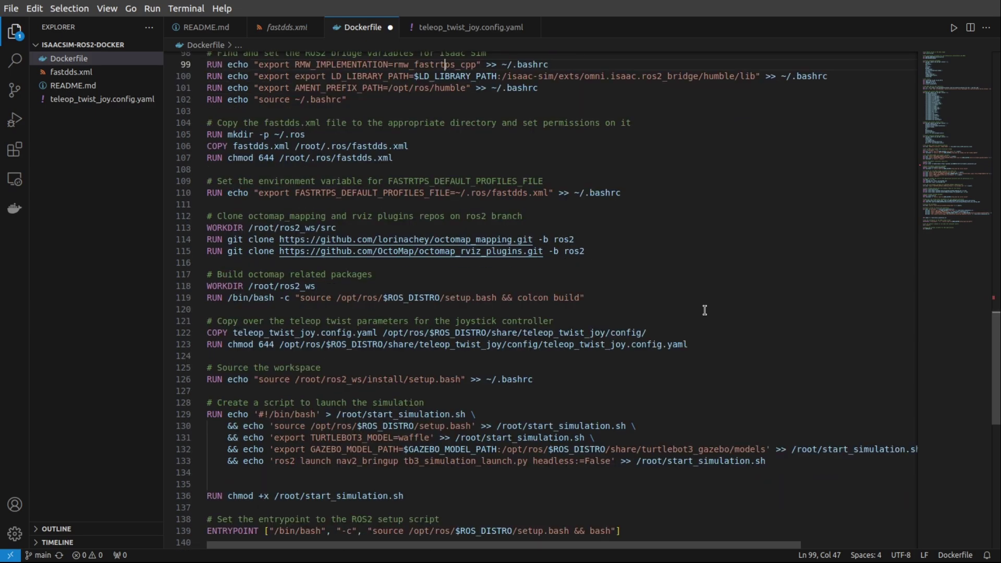
{"action": "scroll", "coordinate": [704, 310], "scroll_direction": "down", "scroll_amount": 2}
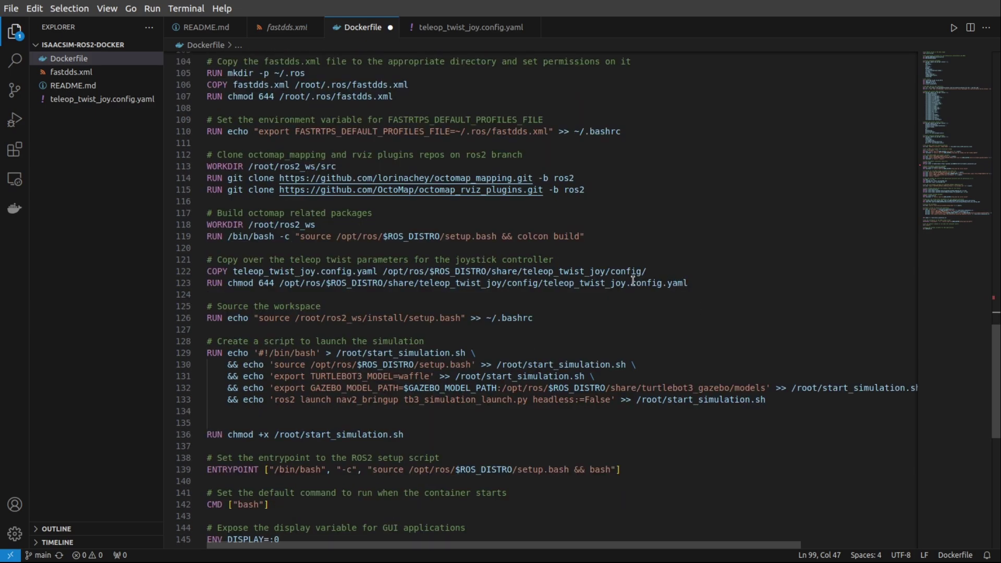
{"action": "scroll", "coordinate": [737, 290], "scroll_direction": "down", "scroll_amount": 3}
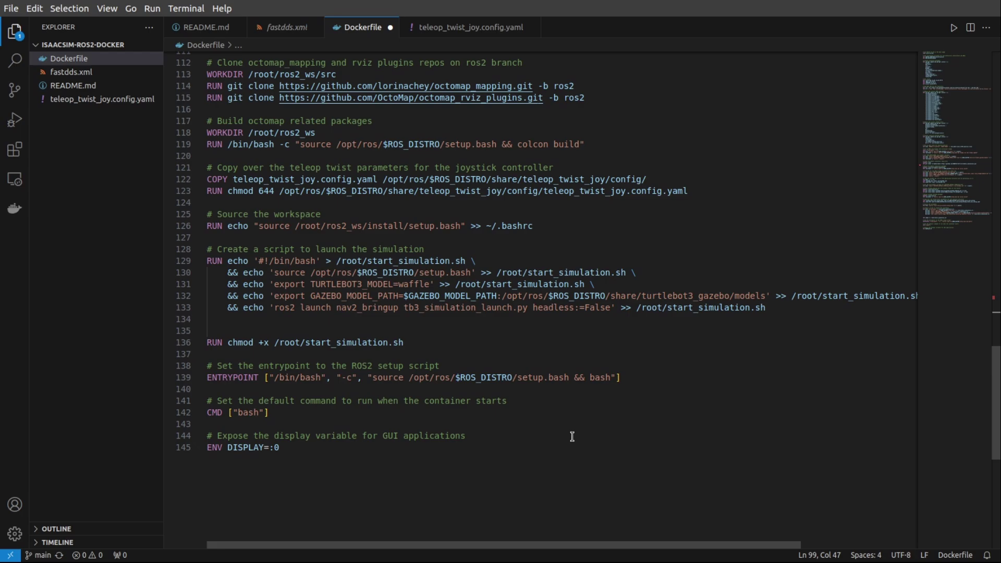
{"action": "scroll", "coordinate": [572, 436], "scroll_direction": "up", "scroll_amount": 20}
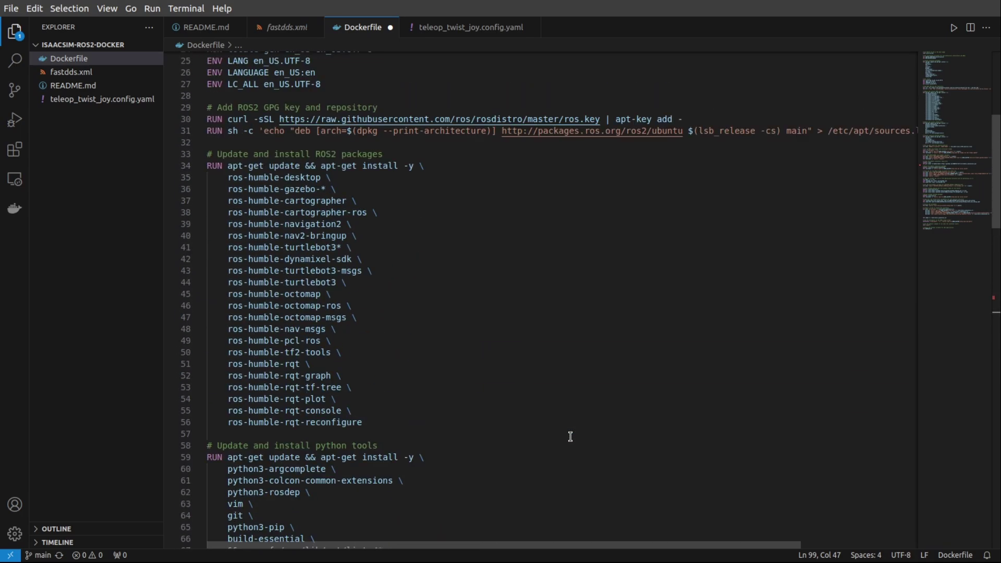
{"action": "scroll", "coordinate": [571, 436], "scroll_direction": "up", "scroll_amount": 8}
{"action": "left_click", "coordinate": [549, 243]}
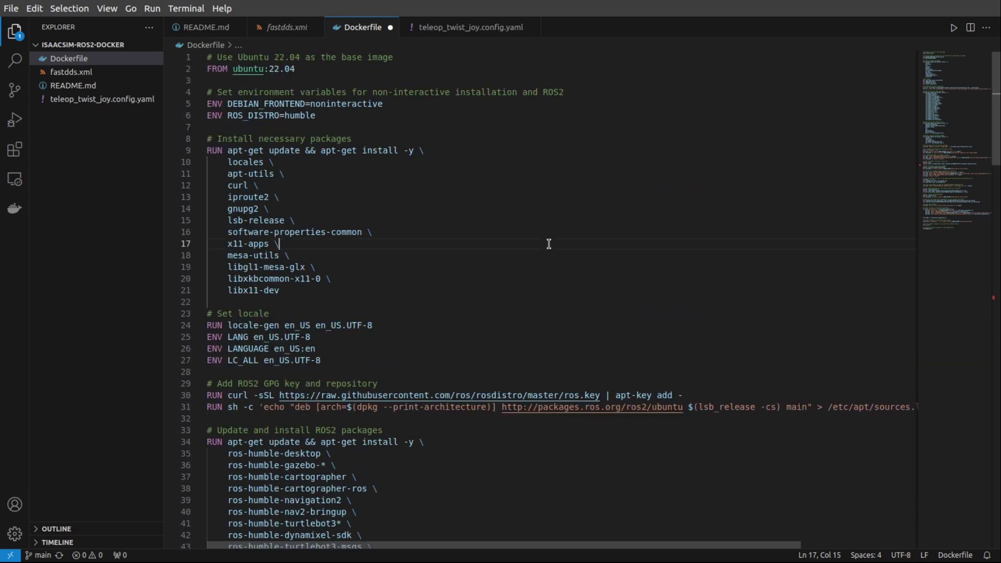
{"action": "key", "text": "ctrl+s"}
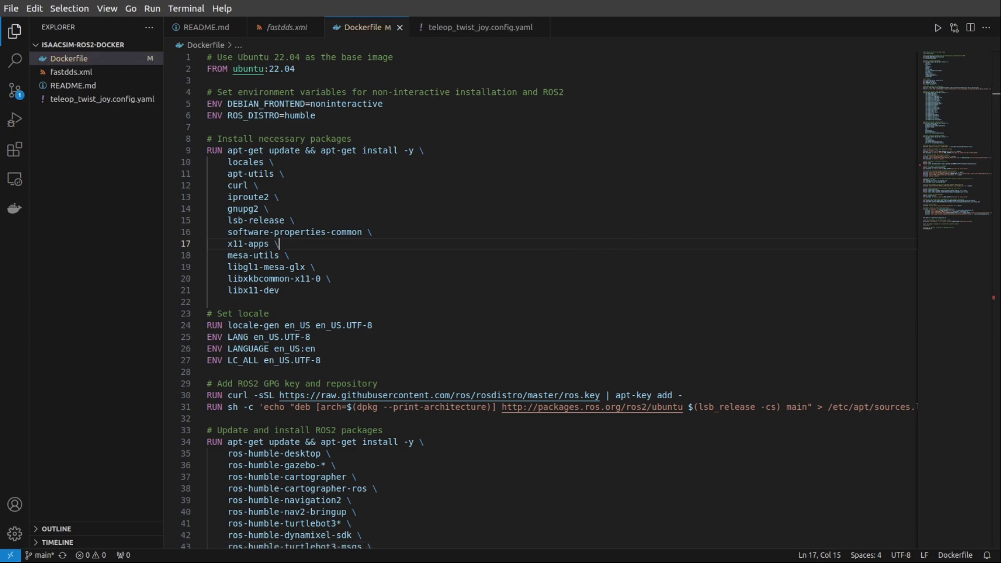
Step: Show teleop_twist_joy.config.yaml with linear scale -2.0, turbo -4.0 and angular scale 4.0
{"action": "left_click", "coordinate": [446, 32]}
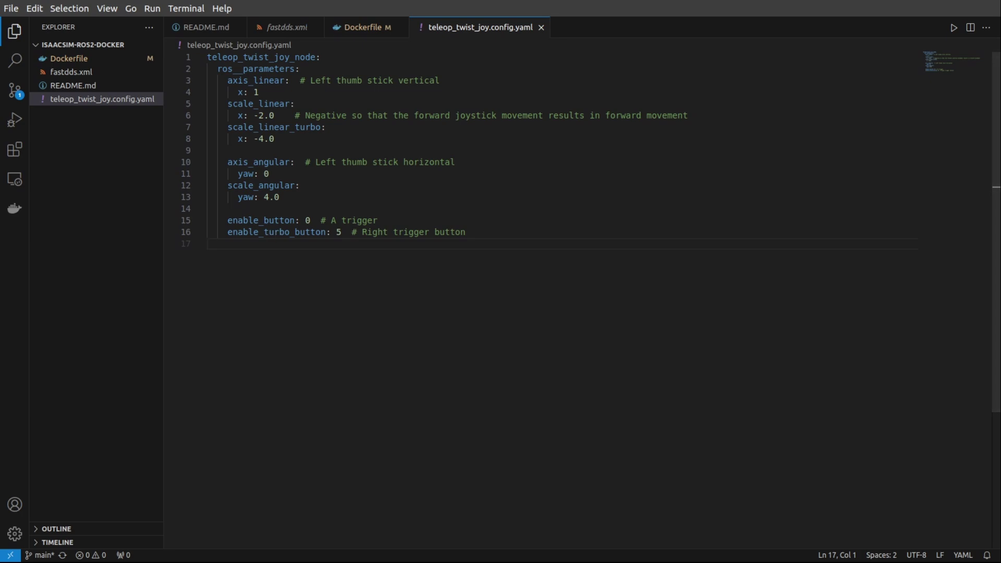
Step: Run docker build -t ros2-isaacsim:latest . to build the image from the Dockerfile folder
{"action": "left_click", "coordinate": [358, 27]}
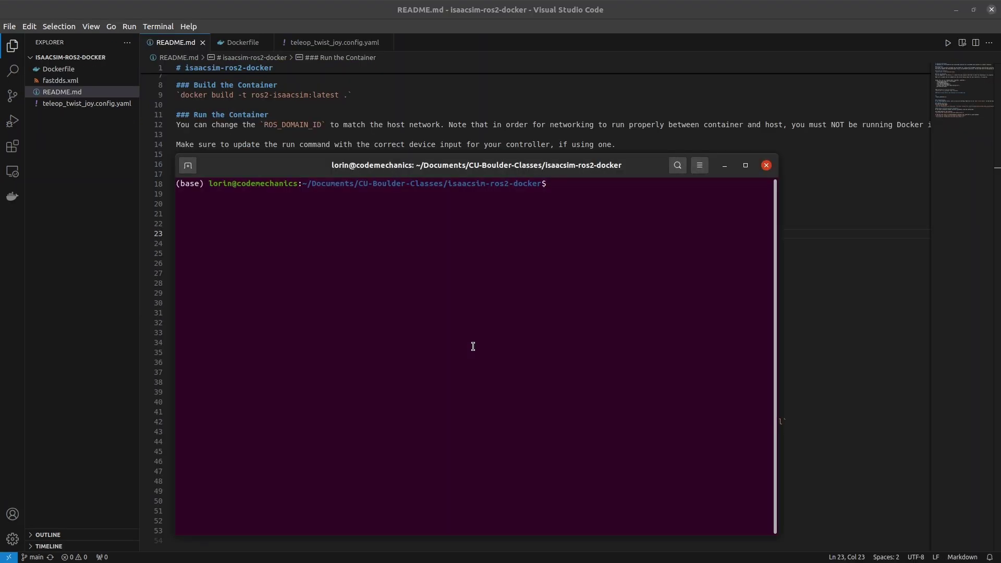
{"action": "type", "text": "docker build -t ros2-isaacsim:l"}
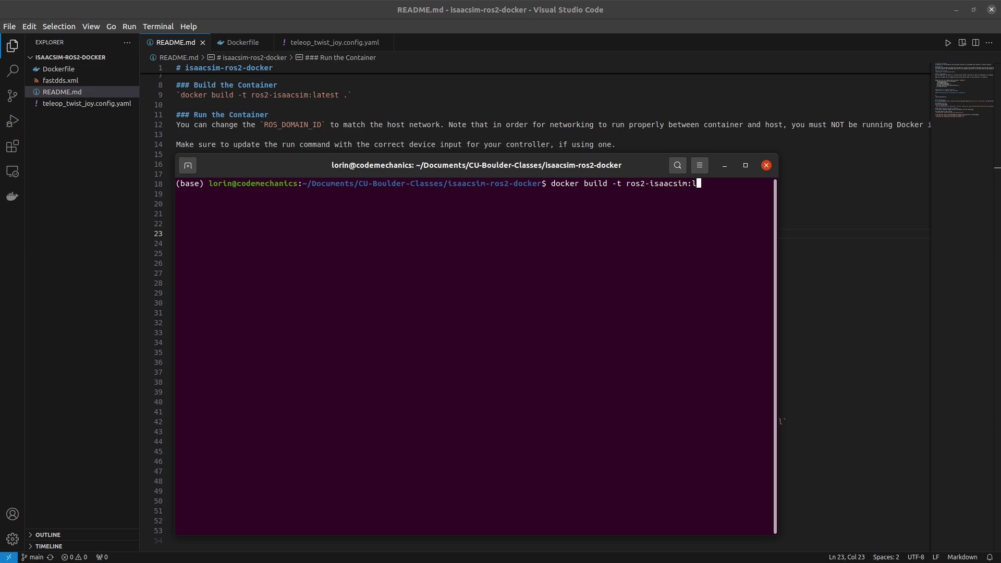
{"action": "type", "text": "atest ."}
{"action": "key", "text": "Return"}
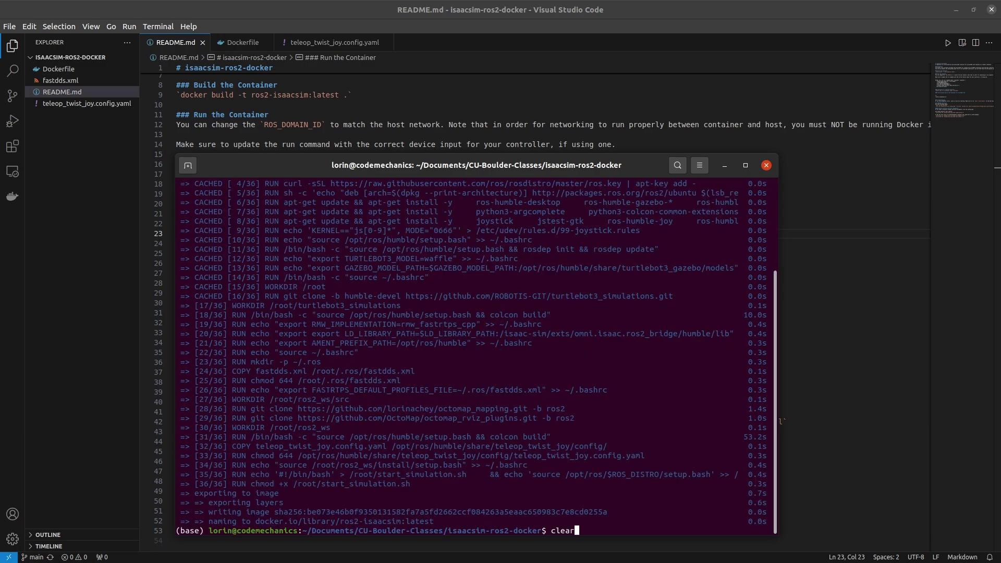
Step: Start the ros2-isaacsim container, then list ros2_ws and the home directory contents
{"action": "type", "text": "docker run --rm -it --network host --ipc=host --pid=host   --device=/dev/input/js0 --privileged    -e ROS_DOMAIN_ID=0   --env=\"DISPLAY=$DISPLAY\"   --env=\"QT_X11_NO_MITSHM=1\"   --volume=\"/tmp/.X11-unix:/tmp/.X11-unix:rw\"   ros2-isaacsim:latest"}
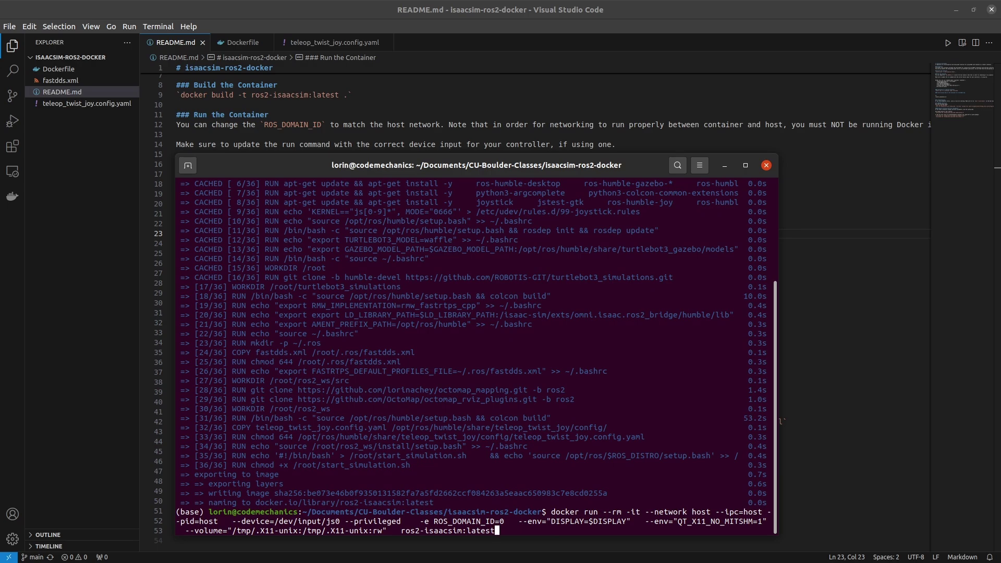
{"action": "key", "text": "Return"}
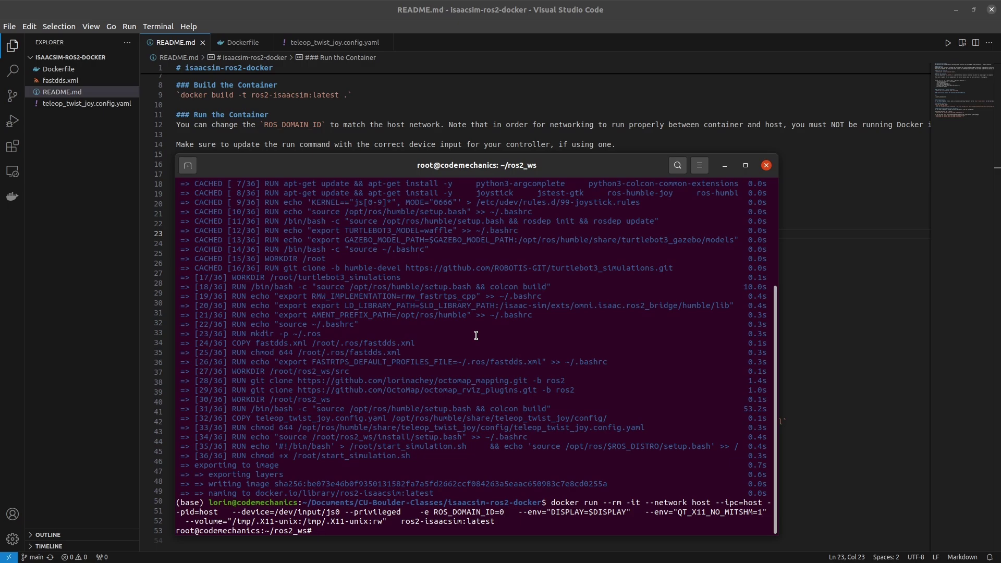
{"action": "type", "text": "ls"}
{"action": "key", "text": "Return"}
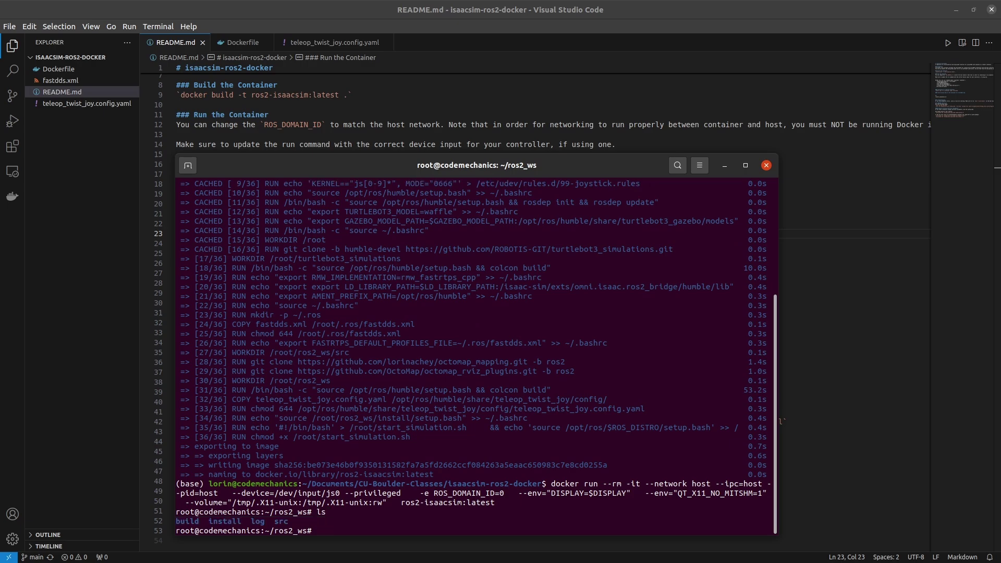
{"action": "type", "text": "cd"}
{"action": "key", "text": "Return"}
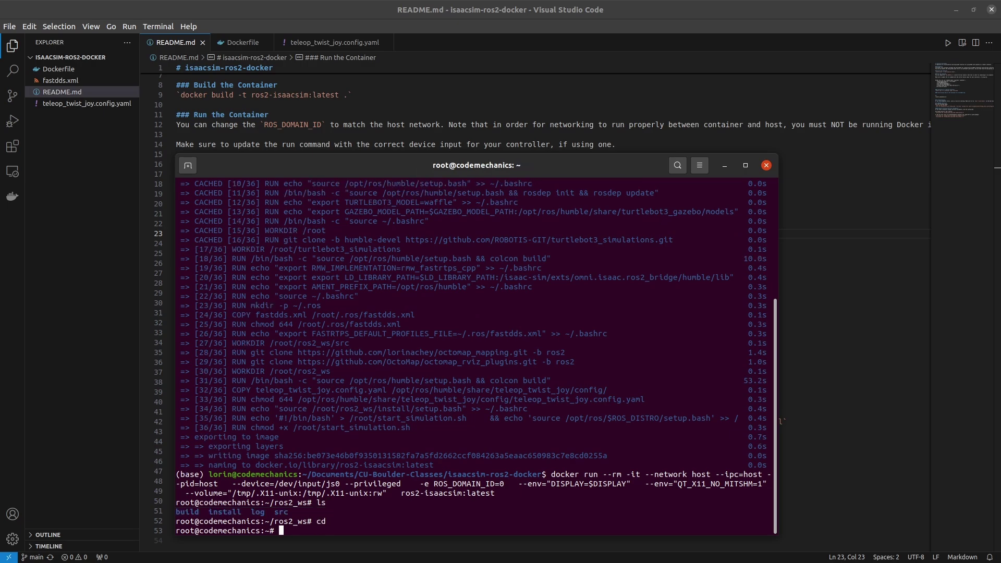
{"action": "type", "text": "ls"}
{"action": "key", "text": "Return"}
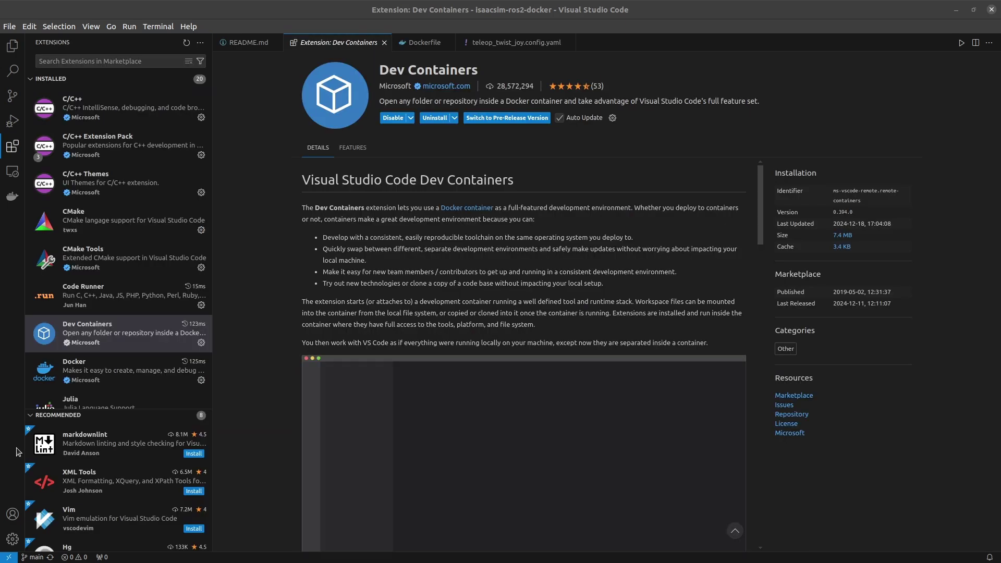
Step: Attach a new VS Code window to the running ros2-isaacsim:latest container from the Docker view
{"action": "mouse_move", "coordinate": [132, 341]}
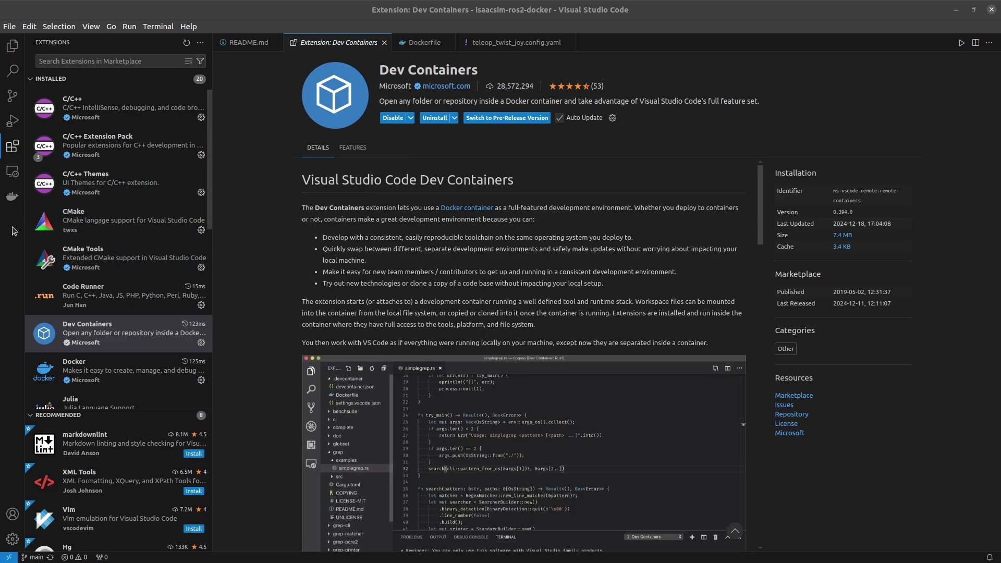
{"action": "left_click", "coordinate": [13, 196]}
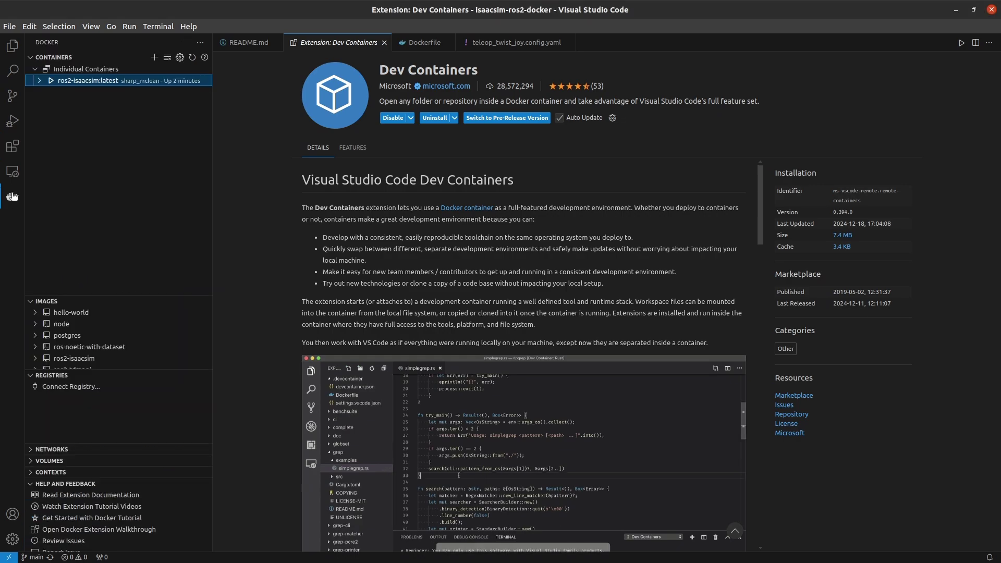
{"action": "right_click", "coordinate": [92, 81]}
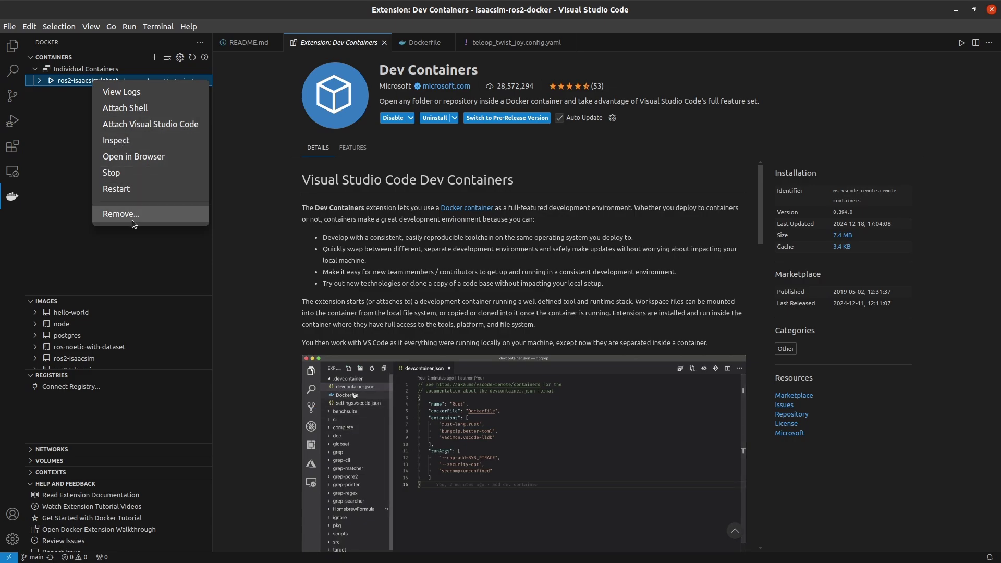
{"action": "left_click", "coordinate": [136, 124]}
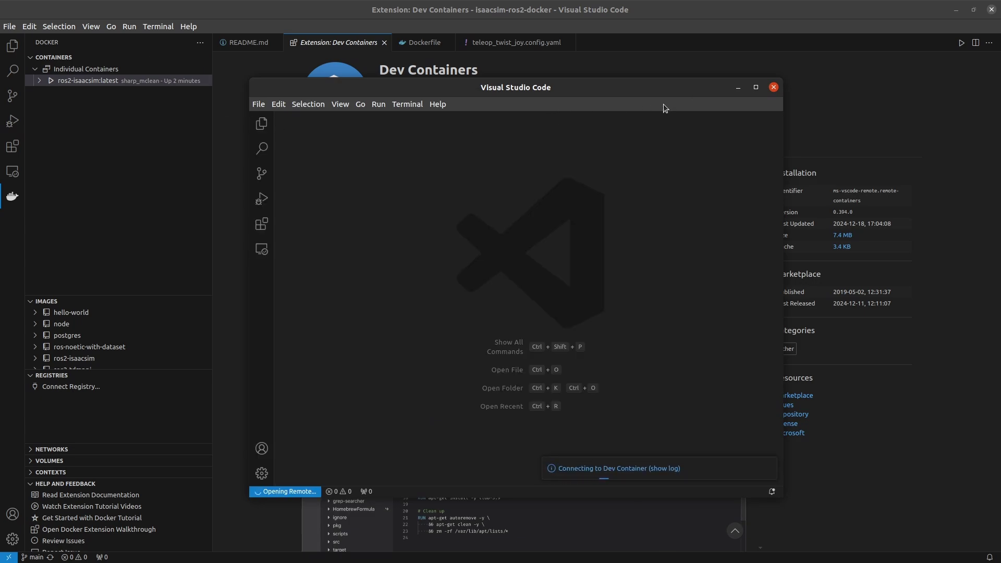
Step: Maximize the container window and open /root/ros2_ws as the workspace folder
{"action": "left_click", "coordinate": [756, 87]}
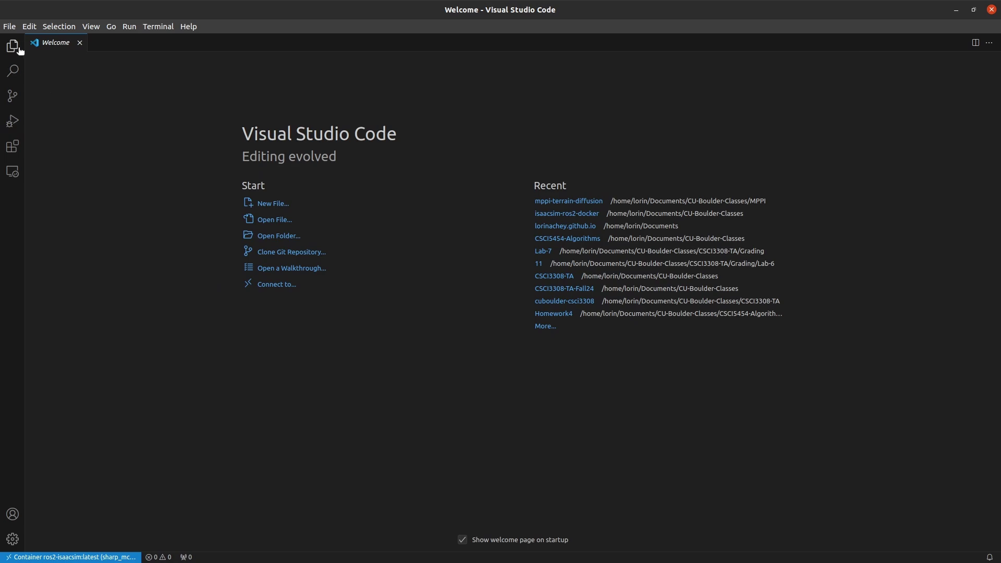
{"action": "left_click", "coordinate": [13, 46]}
{"action": "left_click", "coordinate": [140, 94]}
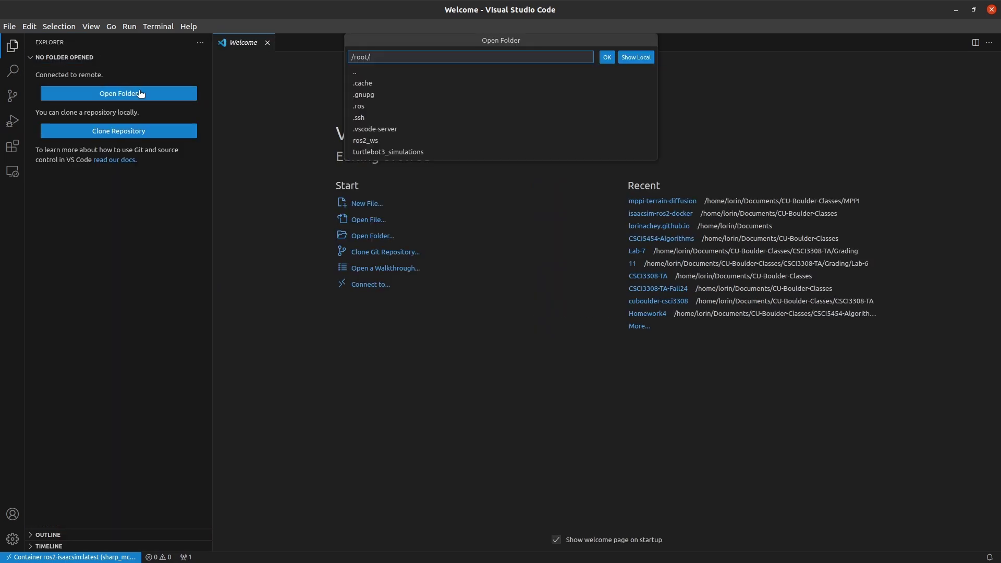
{"action": "left_click", "coordinate": [377, 141]}
{"action": "left_click", "coordinate": [606, 58]}
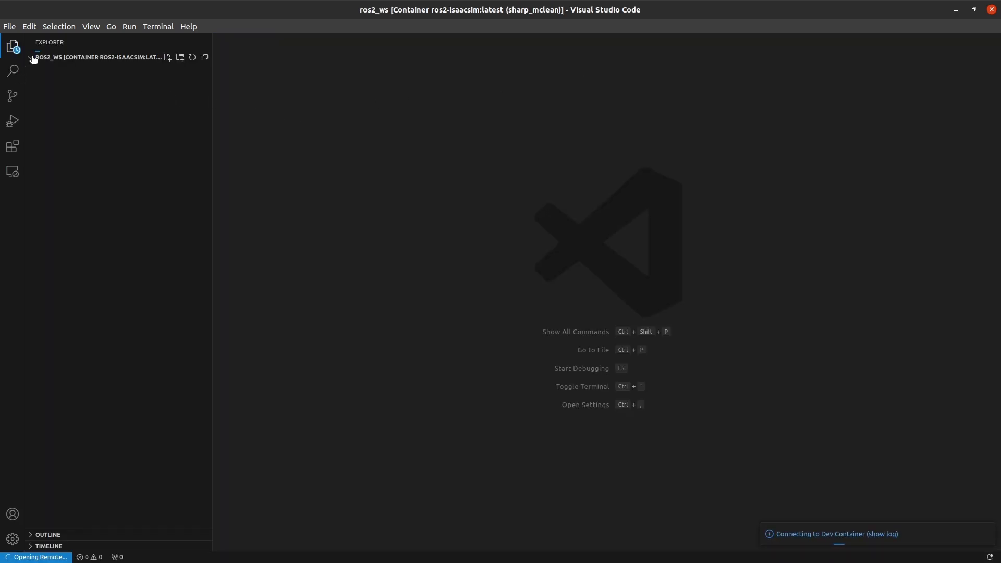
Step: Open octomap_saver.cpp from src/octomap_mapping/octomap_server/src in the explorer
{"action": "left_click", "coordinate": [32, 58]}
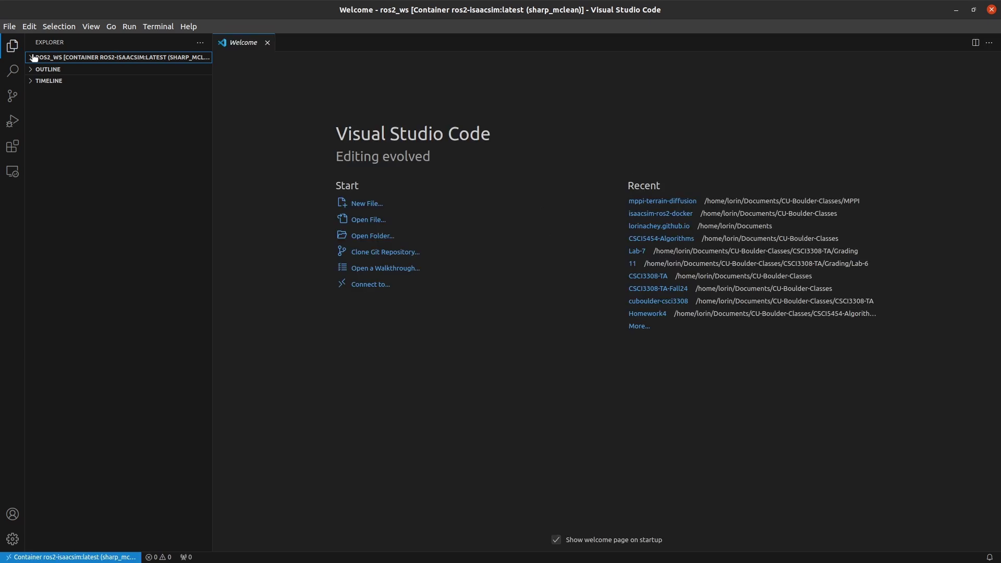
{"action": "left_click", "coordinate": [45, 104]}
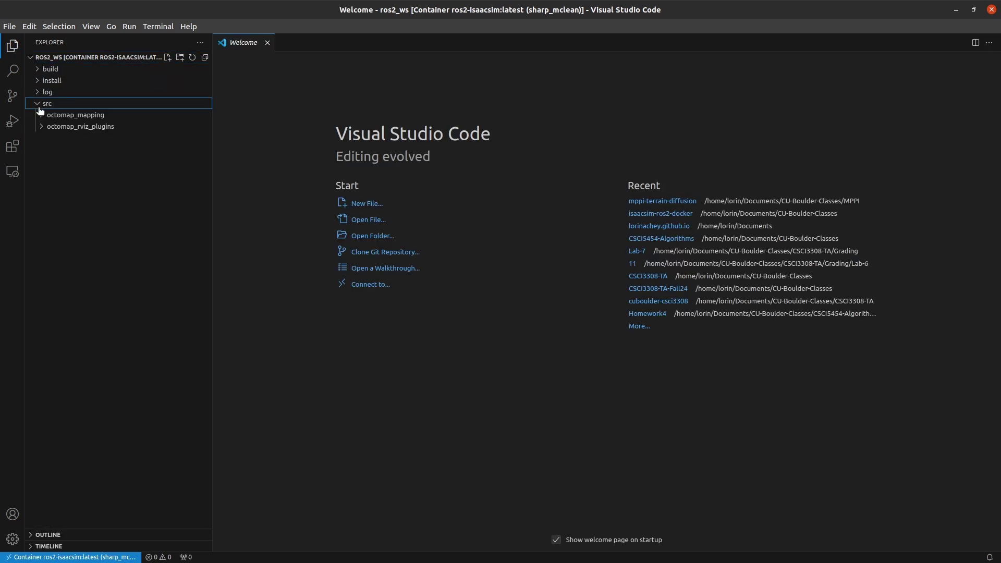
{"action": "left_click", "coordinate": [52, 116]}
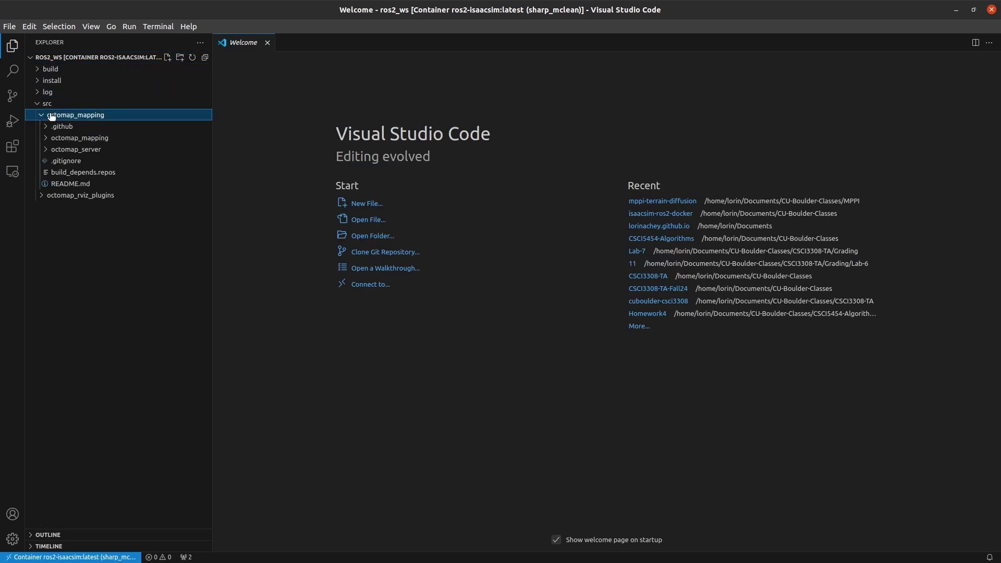
{"action": "left_click", "coordinate": [56, 197]}
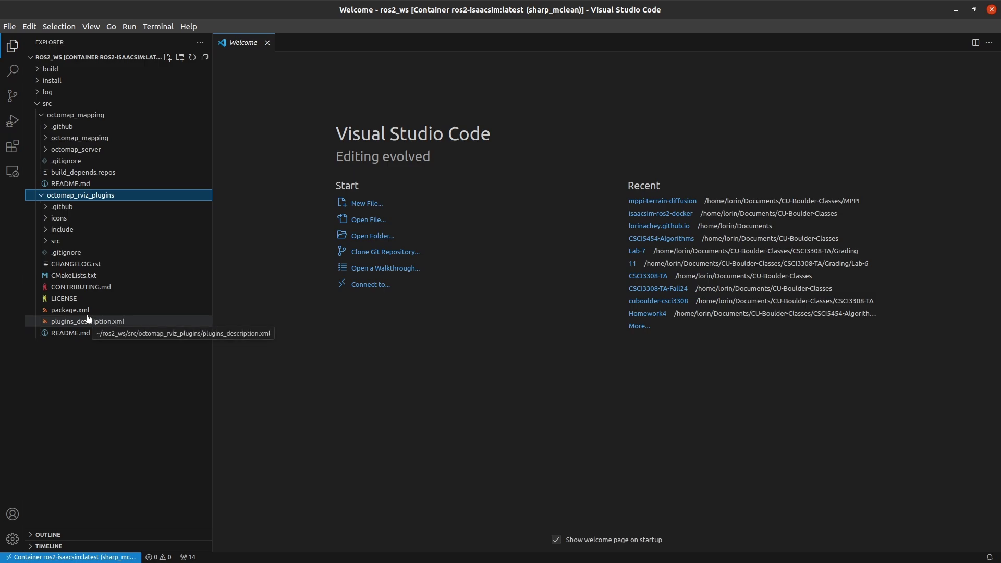
{"action": "left_click", "coordinate": [79, 137]}
{"action": "left_click", "coordinate": [76, 183]}
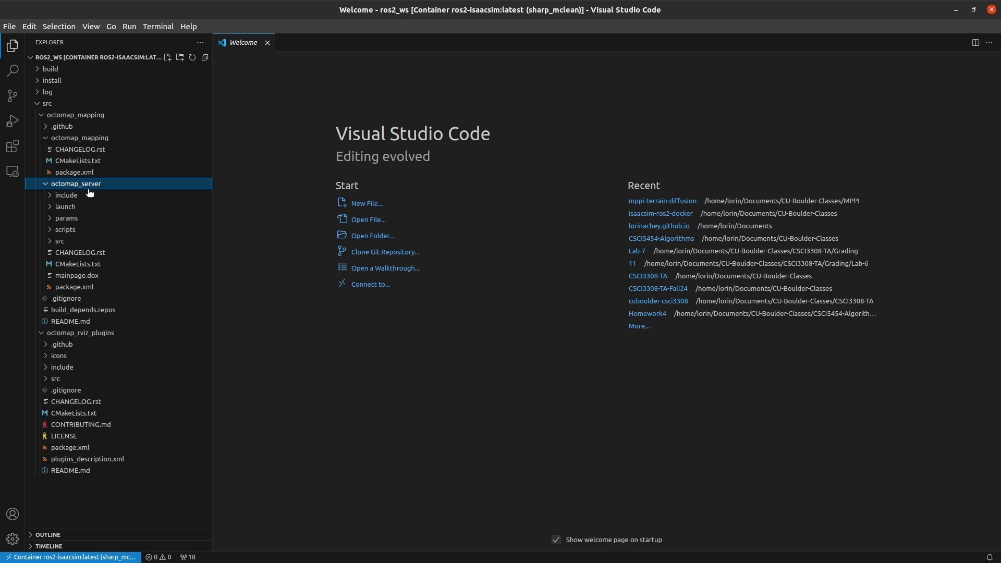
{"action": "left_click", "coordinate": [99, 242]}
{"action": "left_click", "coordinate": [115, 253]}
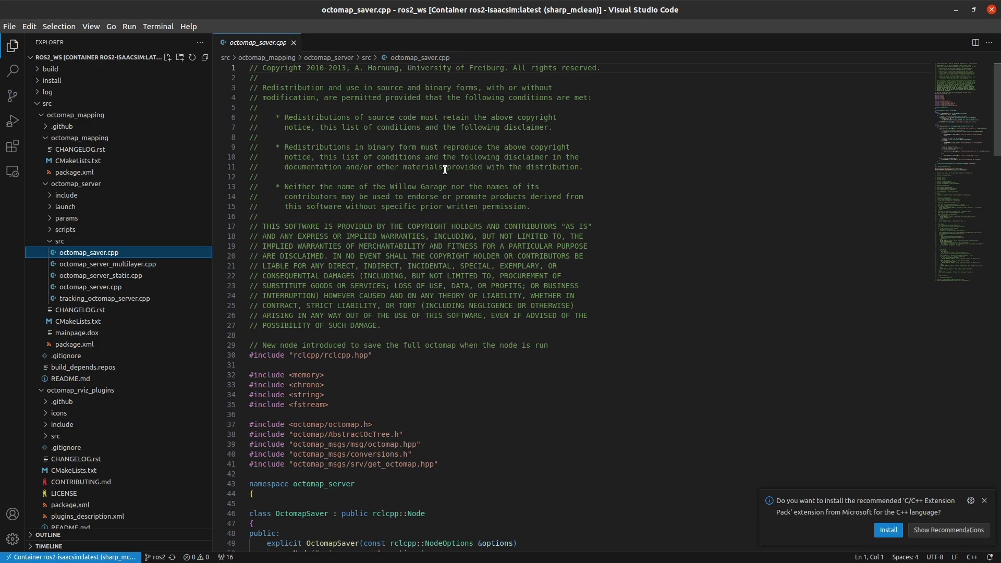
{"action": "scroll", "coordinate": [444, 170], "scroll_direction": "down", "scroll_amount": 6}
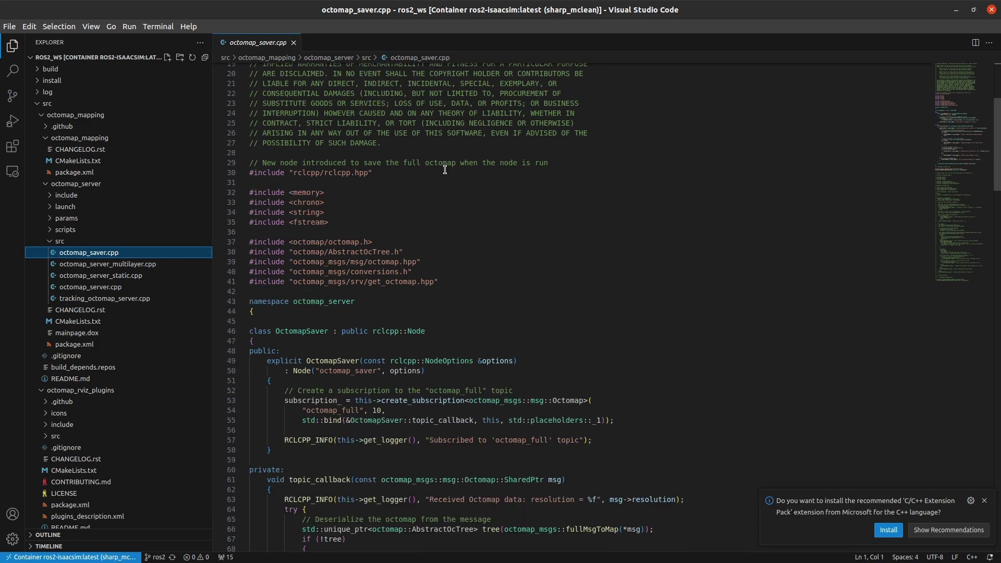
{"action": "scroll", "coordinate": [443, 169], "scroll_direction": "down", "scroll_amount": 18}
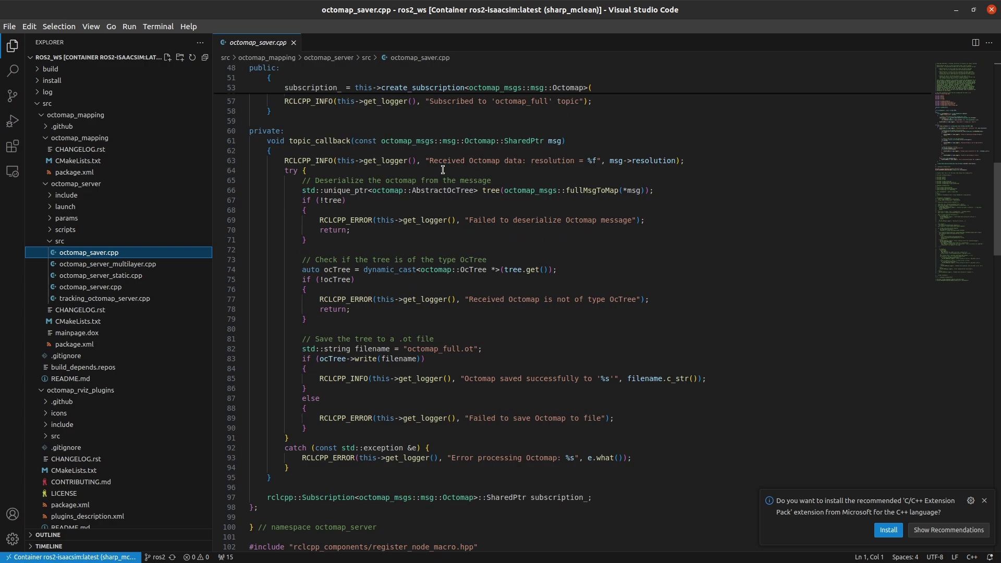
{"action": "scroll", "coordinate": [442, 170], "scroll_direction": "up", "scroll_amount": 13}
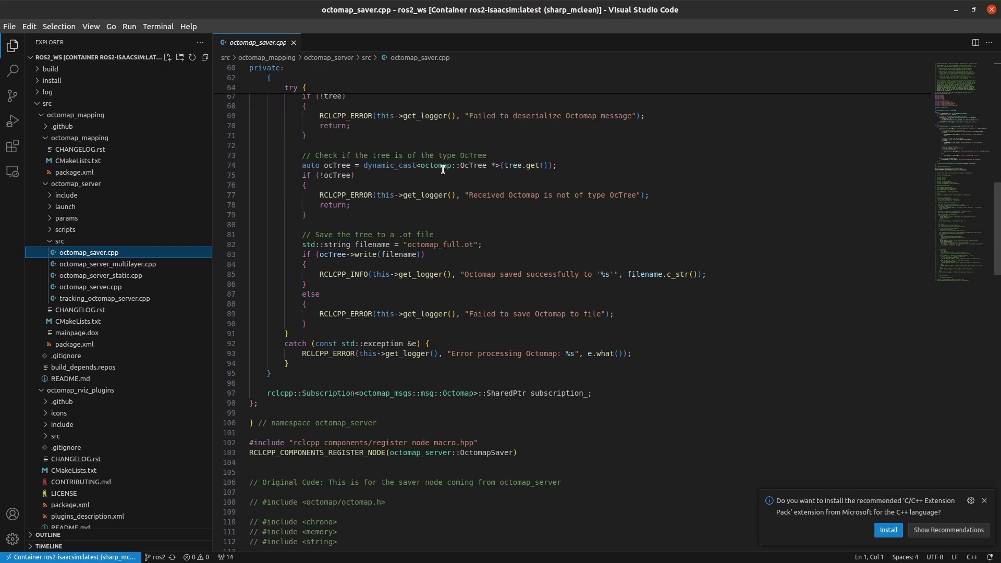
{"action": "scroll", "coordinate": [442, 170], "scroll_direction": "up", "scroll_amount": 11}
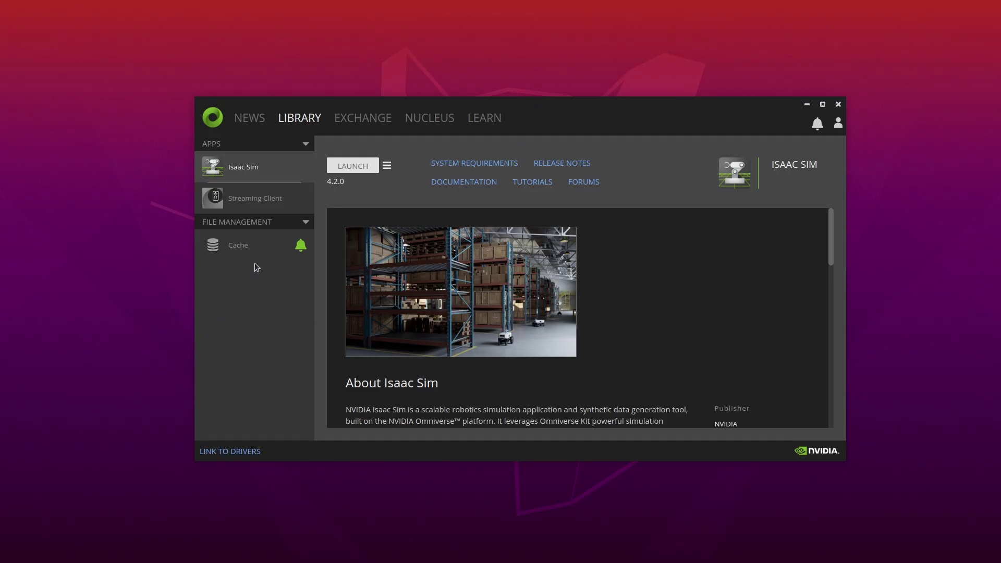
Step: Launch Isaac Sim 4.2.0 with the omni.isaac.ros2_bridge ROS bridge extension enabled
{"action": "left_click", "coordinate": [345, 168]}
{"action": "left_click_drag", "start_coordinate": [345, 214], "coordinate": [222, 202]}
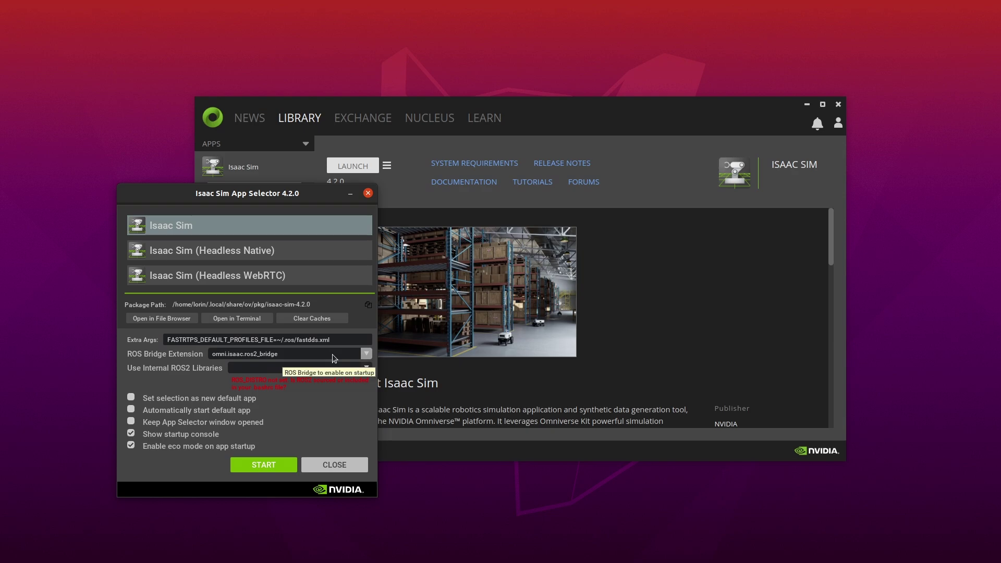
{"action": "left_click", "coordinate": [333, 354]}
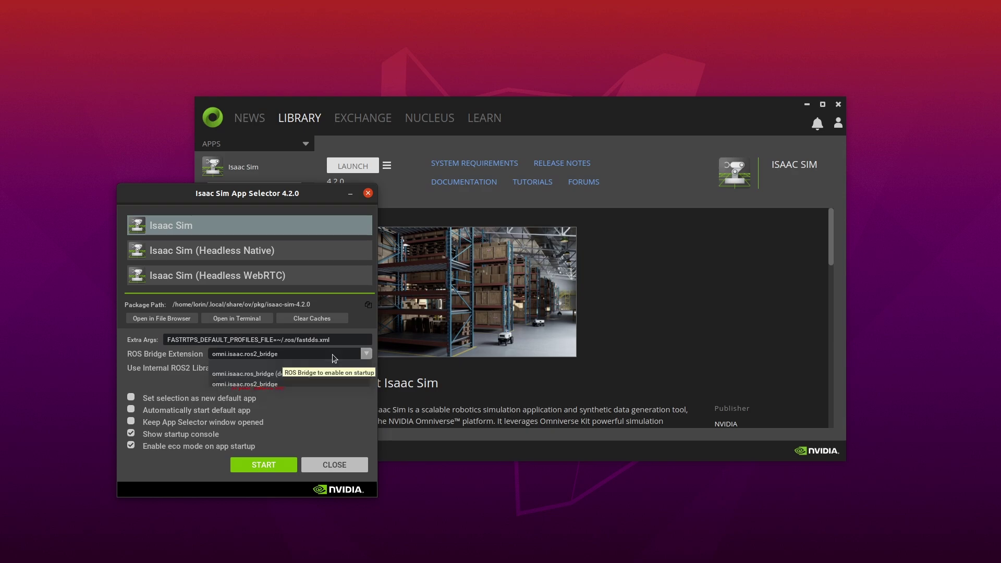
{"action": "left_click", "coordinate": [267, 383]}
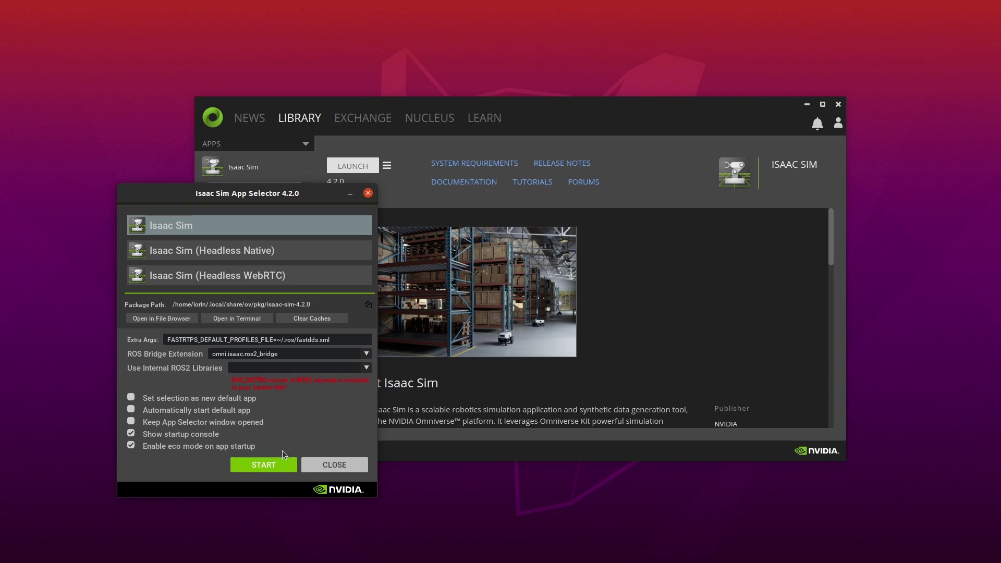
{"action": "left_click", "coordinate": [256, 468]}
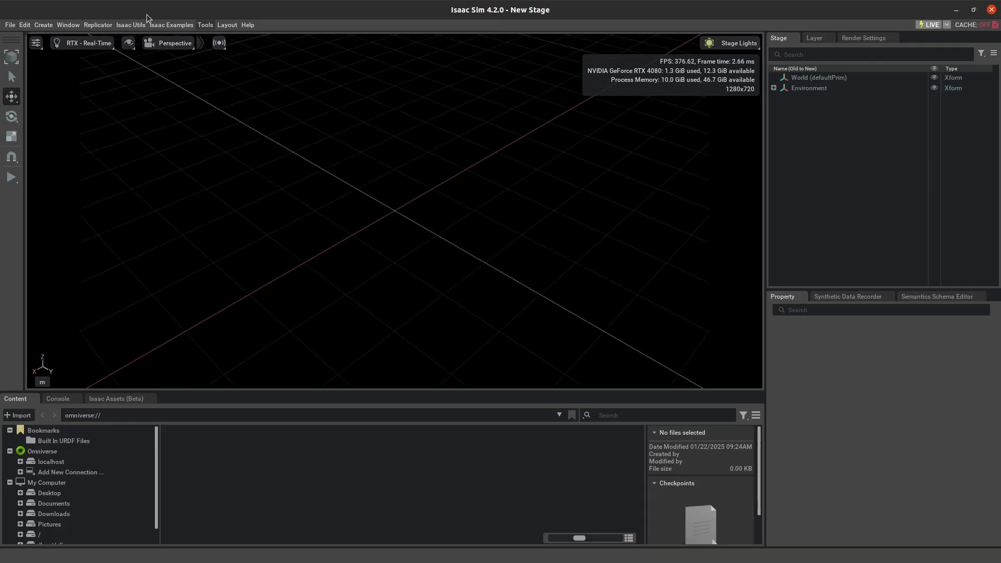
Step: Load Isaac Examples > ROS2 > Isaac ROS > Sample Scene and zoom out over the warehouse
{"action": "left_click", "coordinate": [165, 26]}
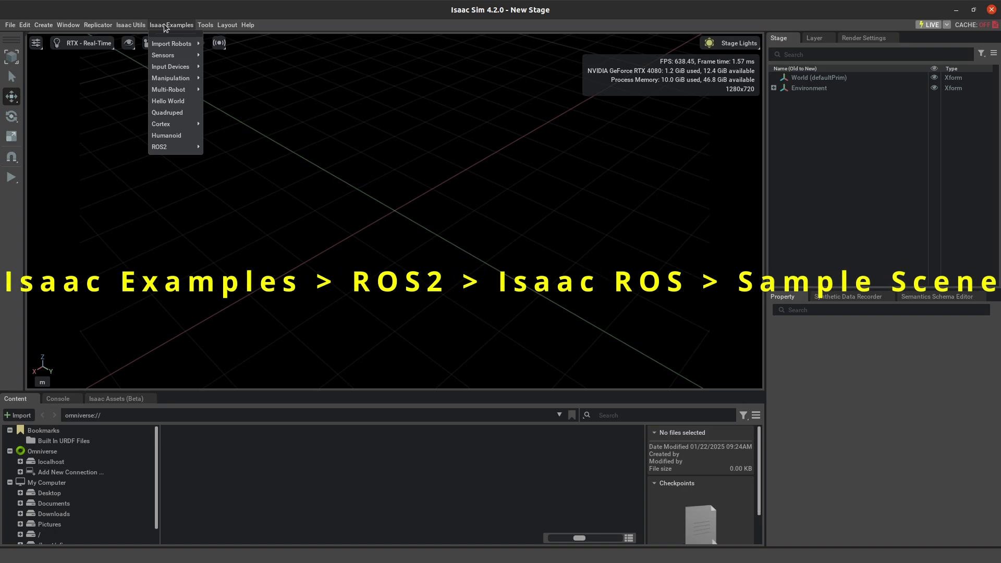
{"action": "mouse_move", "coordinate": [192, 148]}
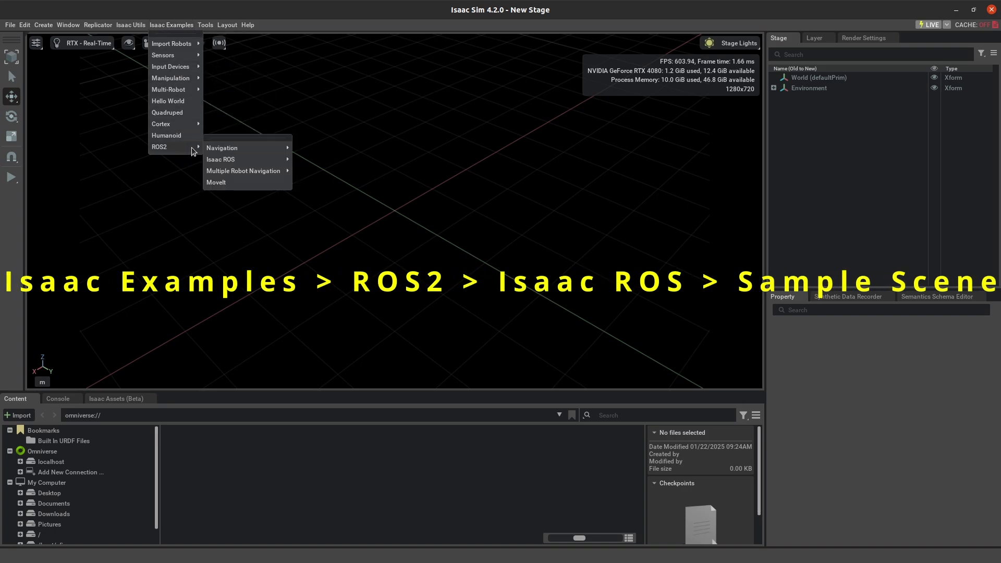
{"action": "mouse_move", "coordinate": [221, 151]}
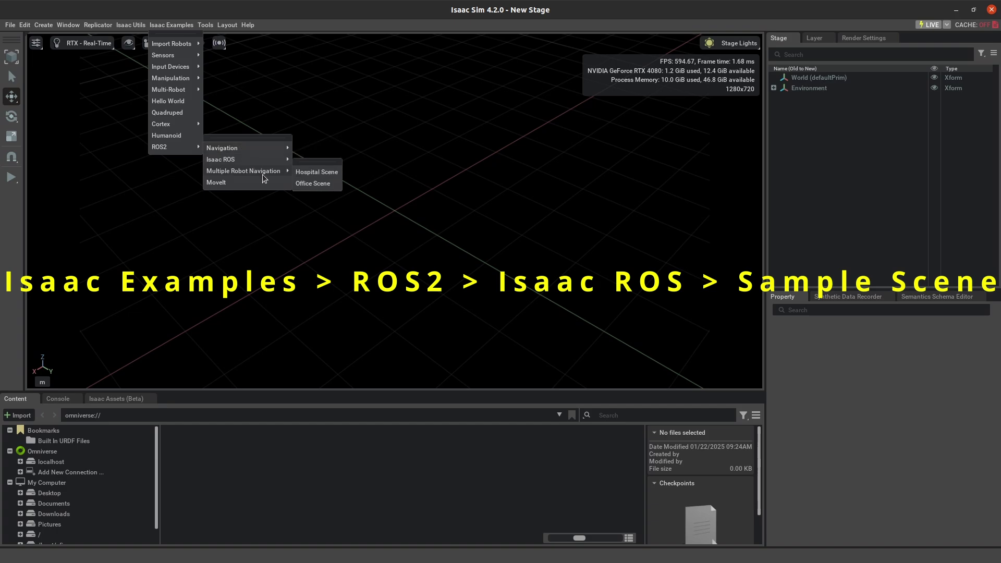
{"action": "mouse_move", "coordinate": [271, 162]}
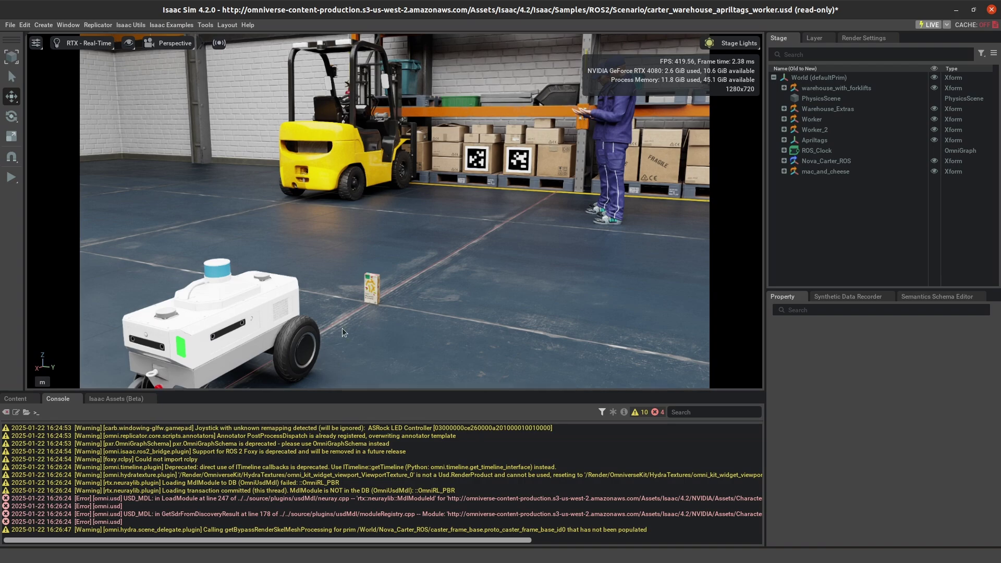
{"action": "scroll", "coordinate": [353, 327], "scroll_direction": "down", "scroll_amount": 5}
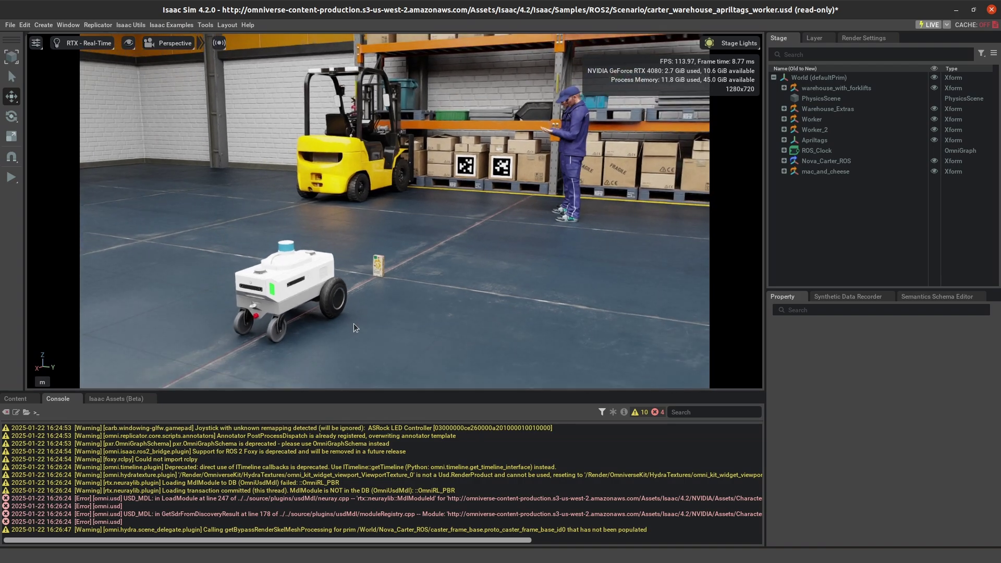
{"action": "scroll", "coordinate": [385, 305], "scroll_direction": "down", "scroll_amount": 5}
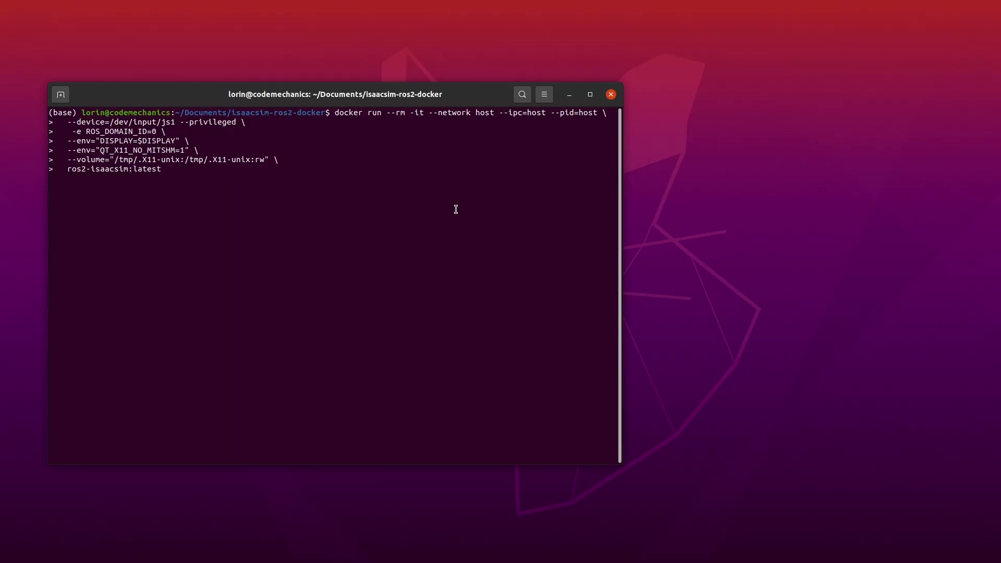
Step: Start the ros2-isaacsim container and run ros2 run joy joy_node inside it
{"action": "key", "text": "Return"}
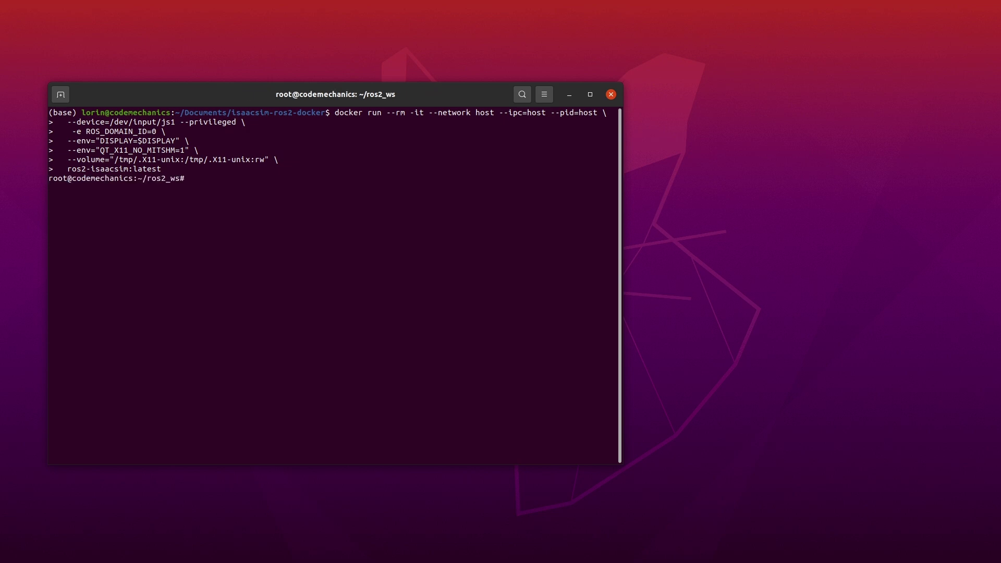
{"action": "type", "text": "clear"}
{"action": "key", "text": "Return"}
{"action": "type", "text": "ros2 run jo"}
{"action": "key", "text": "Tab"}
{"action": "key", "text": "Tab"}
{"action": "type", "text": "y joy_node"}
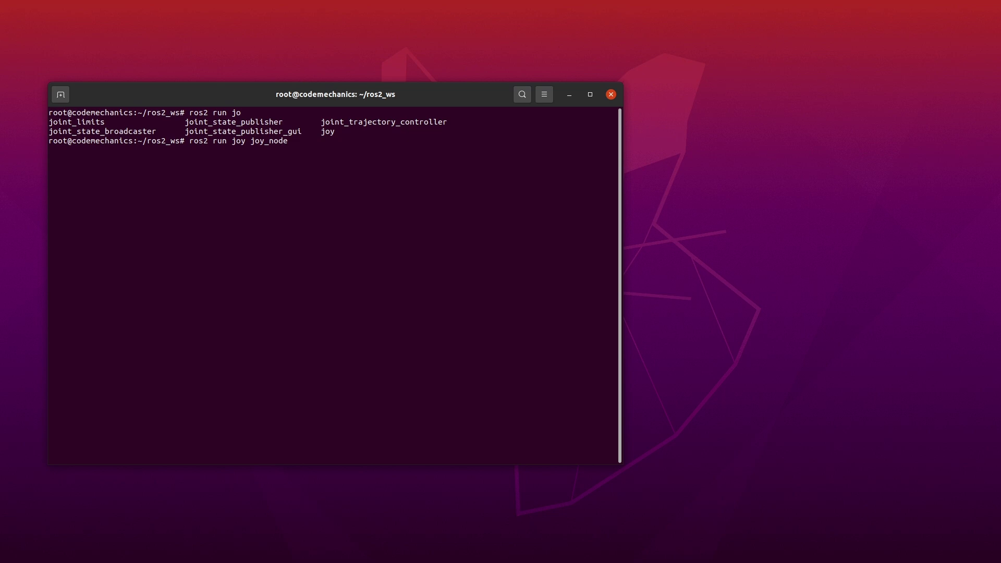
{"action": "key", "text": "Return"}
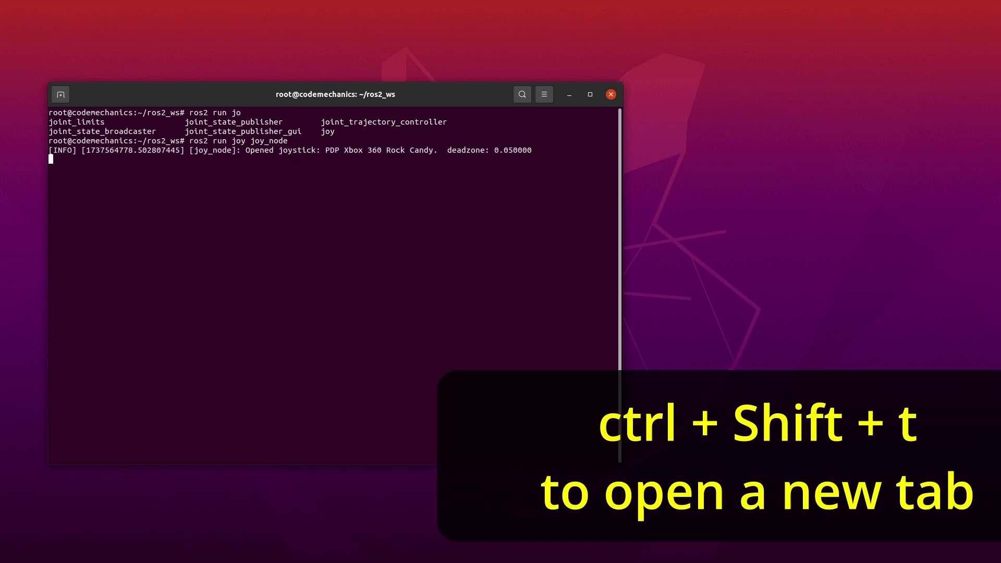
Step: In a new tab, docker exec -it into brave_goldberg and run the teleop_twist_joy node
{"action": "key", "text": "ctrl+shift+t"}
{"action": "type", "text": "docke"}
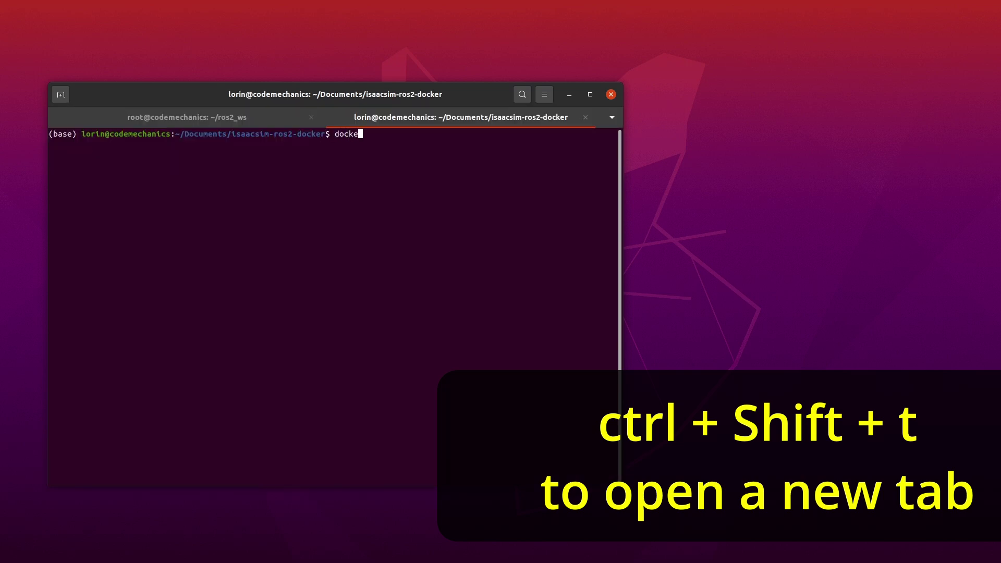
{"action": "type", "text": "r exec"}
{"action": "key", "text": "Tab"}
{"action": "key", "text": "BackSpace"}
{"action": "key", "text": "BackSpace"}
{"action": "key", "text": "BackSpace"}
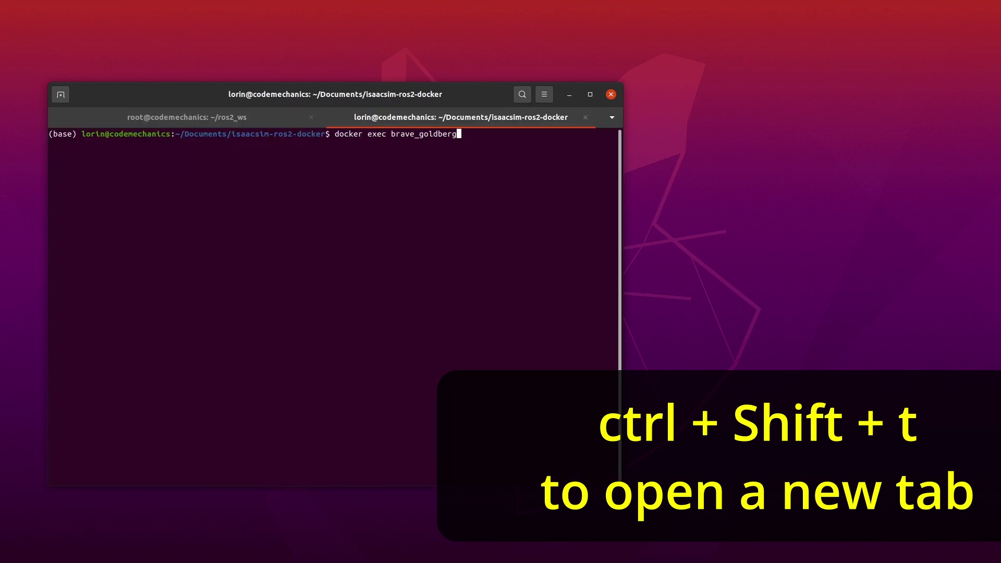
{"action": "key", "text": "BackSpace"}
{"action": "key", "text": "BackSpace"}
{"action": "key", "text": "BackSpace"}
{"action": "key", "text": "BackSpace"}
{"action": "key", "text": "BackSpace"}
{"action": "key", "text": "BackSpace"}
{"action": "key", "text": "BackSpace"}
{"action": "key", "text": "BackSpace"}
{"action": "key", "text": "BackSpace"}
{"action": "key", "text": "BackSpace"}
{"action": "key", "text": "BackSpace"}
{"action": "type", "text": "-it"}
{"action": "key", "text": "Tab"}
{"action": "type", "text": "/bin/"}
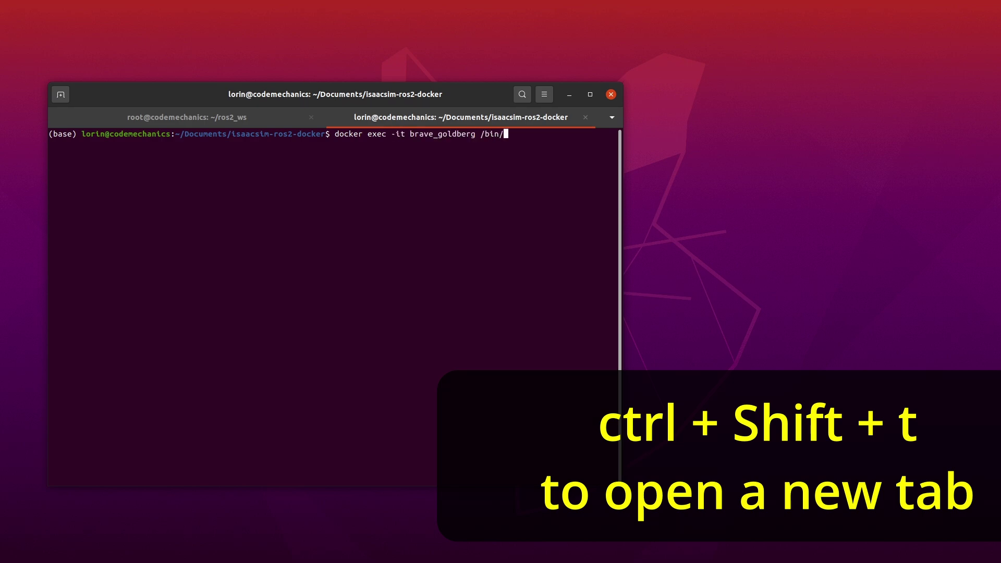
{"action": "type", "text": "bash"}
{"action": "key", "text": "Return"}
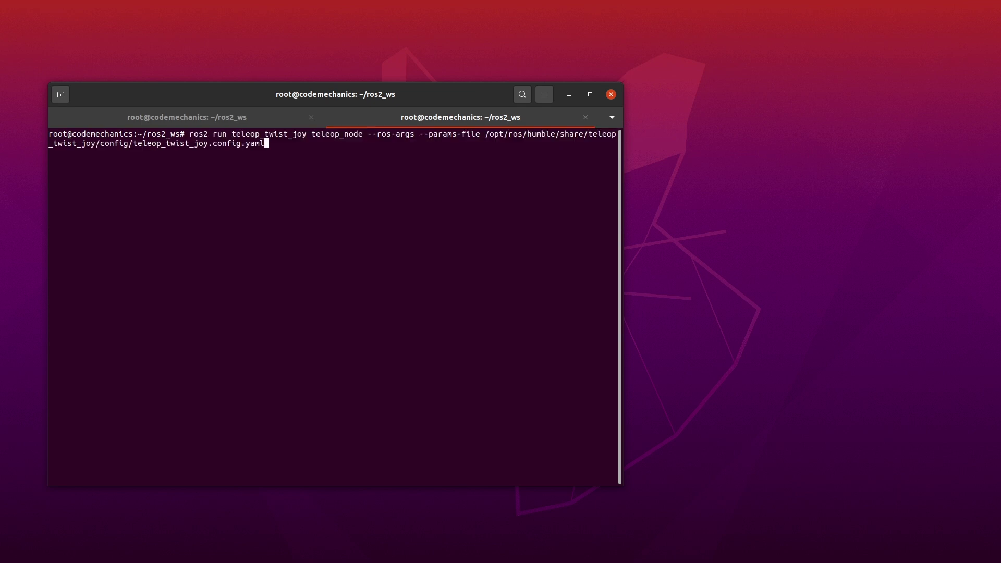
{"action": "key", "text": "Right"}
{"action": "key", "text": "Return"}
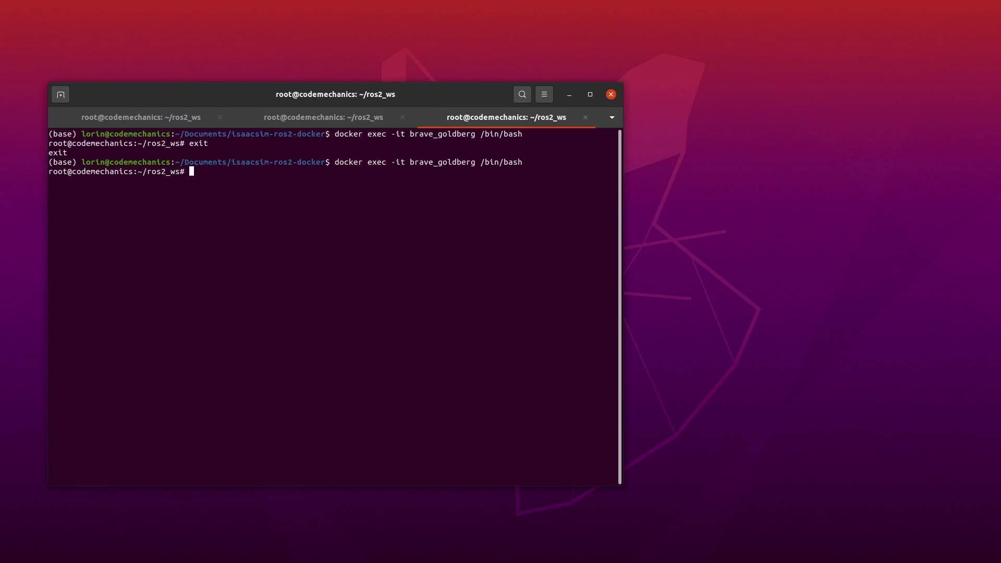
Step: Clear the container shell and run the pasted ros2 launch octomap_server octomap_mapping.launch.xml command
{"action": "type", "text": "clear"}
{"action": "key", "text": "Return"}
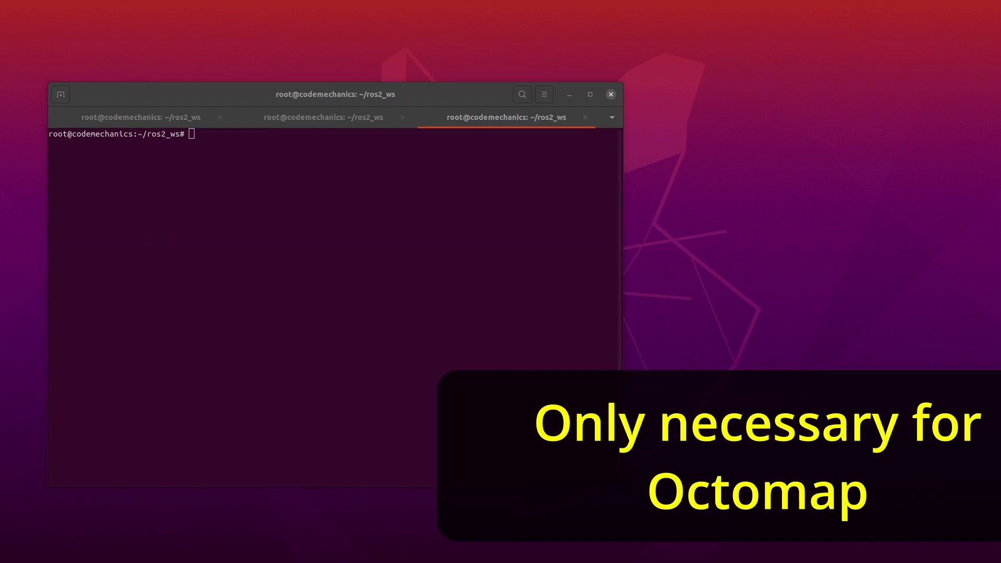
{"action": "right_click", "coordinate": [356, 189]}
{"action": "left_click", "coordinate": [388, 224]}
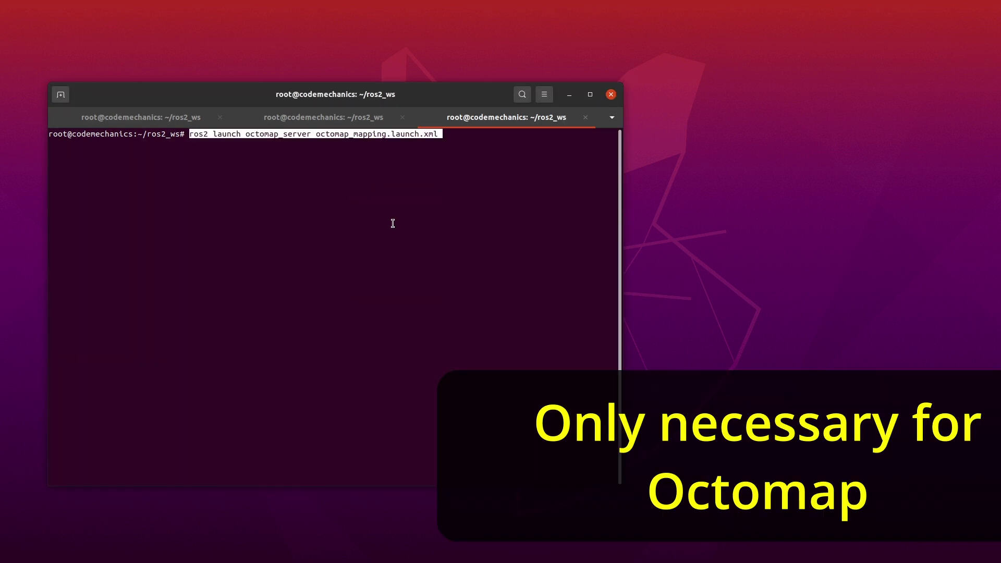
{"action": "key", "text": "End"}
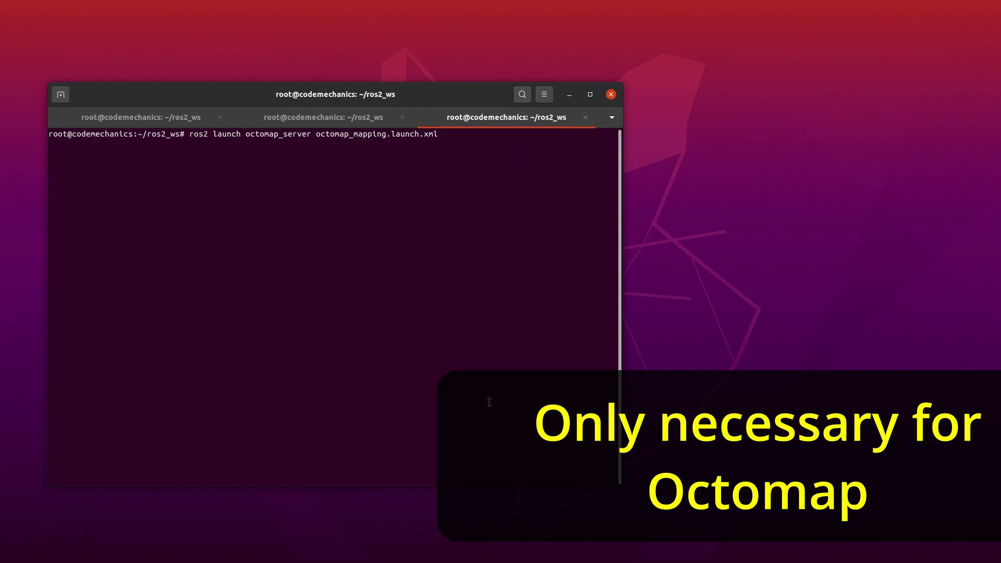
{"action": "key", "text": "Return"}
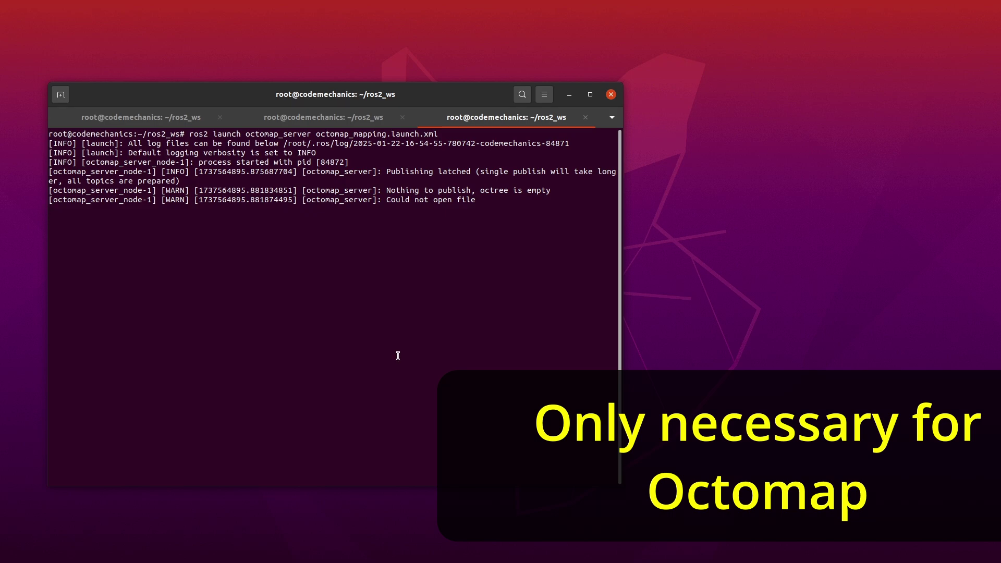
Step: In a fourth terminal tab, list the active ROS 2 topics with ros2 topic list
{"action": "key", "text": "ctrl+shift+t"}
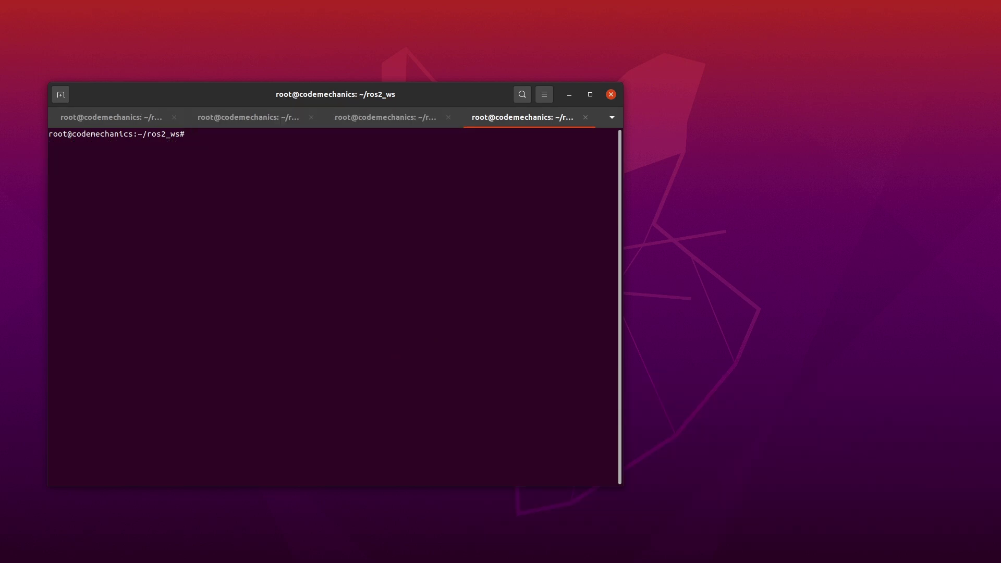
{"action": "type", "text": "ros2 tu"}
{"action": "key", "text": "BackSpace"}
{"action": "key", "text": "BackSpace"}
{"action": "type", "text": "topic list"}
{"action": "key", "text": "Return"}
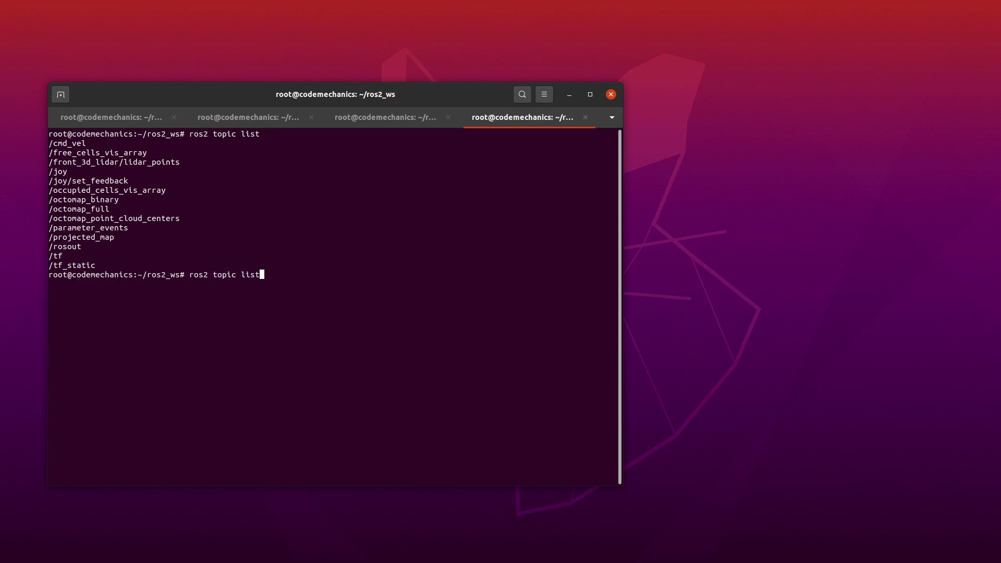
{"action": "key", "text": "Up"}
{"action": "key", "text": "Down"}
Step: Echo the /octomap_binary topic with ros2 topic echo, using Tab completion
{"action": "type", "text": "ros2 topic echo oct"}
{"action": "key", "text": "BackSpace"}
{"action": "key", "text": "BackSpace"}
{"action": "key", "text": "BackSpace"}
{"action": "type", "text": "/oc"}
{"action": "key", "text": "BackSpace"}
{"action": "key", "text": "BackSpace"}
{"action": "type", "text": "oct"}
{"action": "key", "text": "Tab"}
{"action": "type", "text": "b"}
{"action": "key", "text": "Tab"}
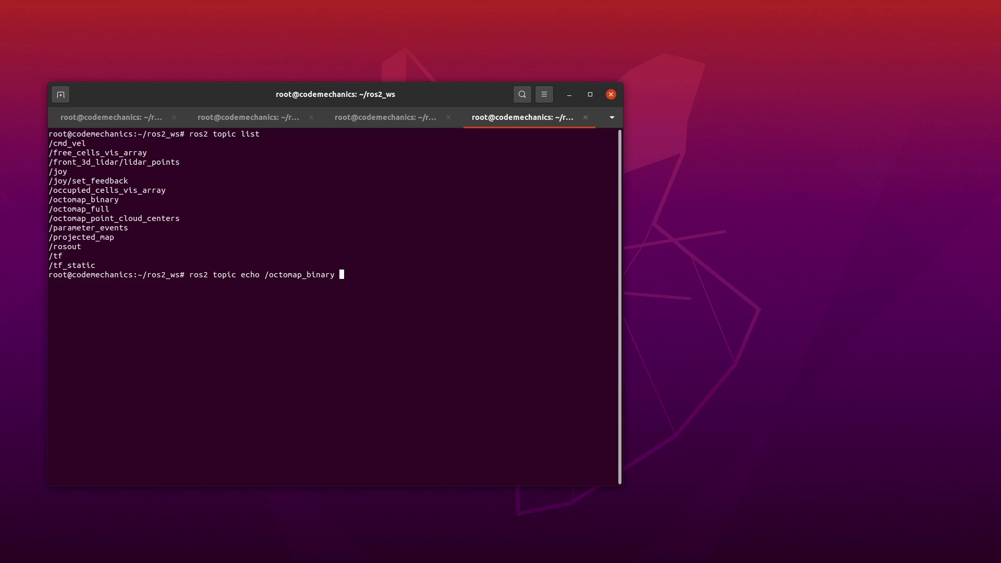
{"action": "key", "text": "Return"}
Step: Stop the topic echo, play the Isaac Sim warehouse simulation, and recall the /octomap_binary echo command
{"action": "key", "text": "ctrl+c"}
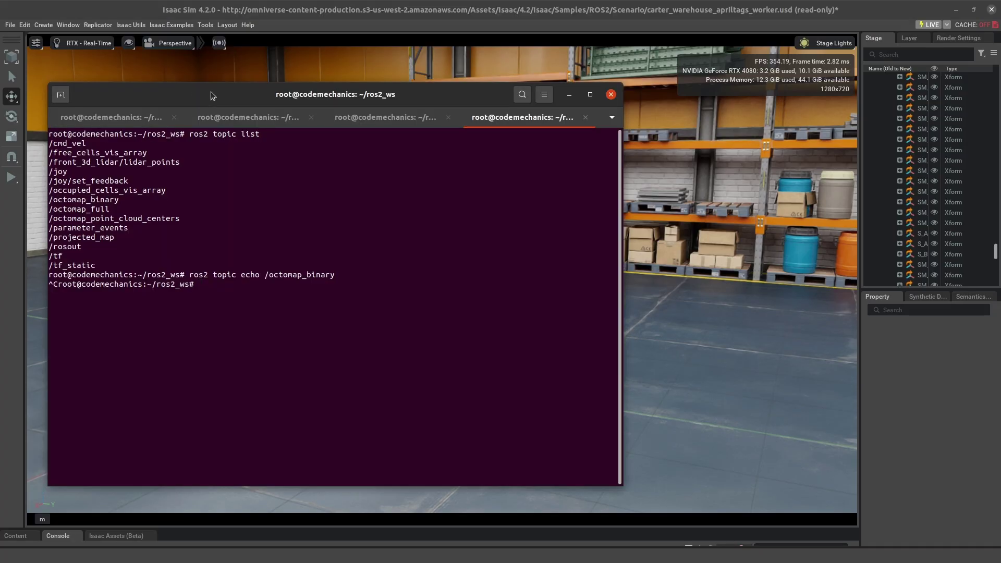
{"action": "left_click_drag", "start_coordinate": [234, 94], "coordinate": [391, 97]}
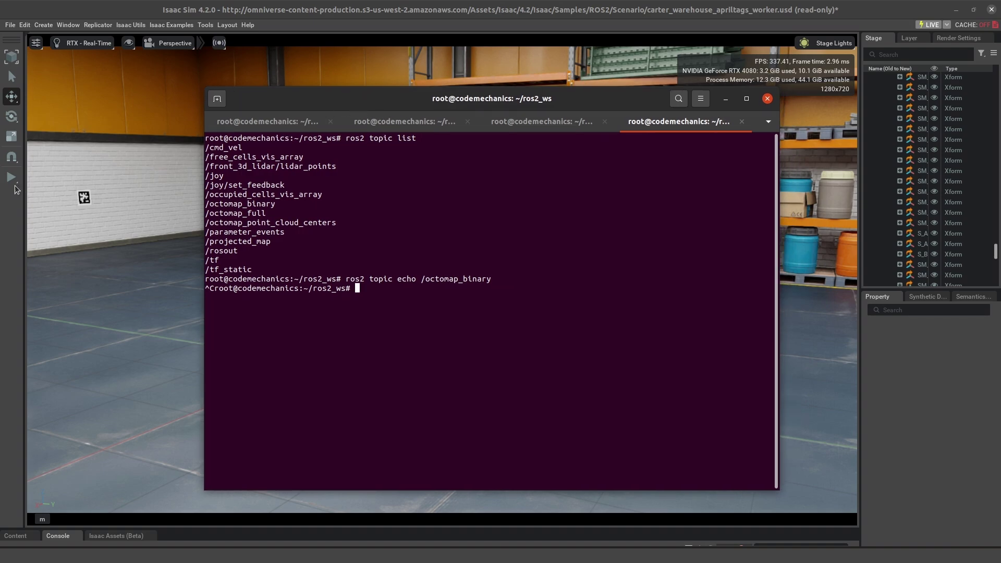
{"action": "left_click", "coordinate": [13, 178]}
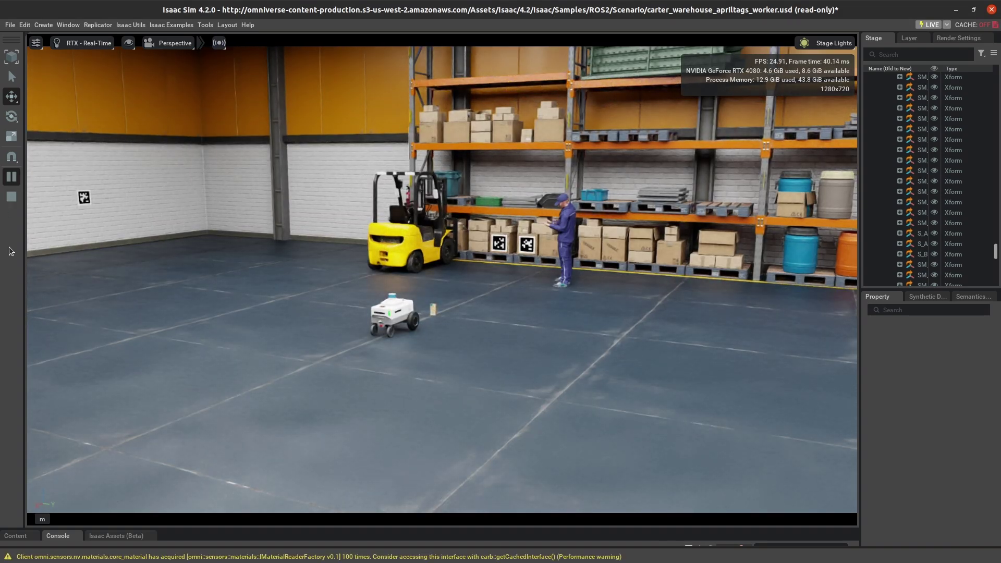
{"action": "key", "text": "alt+Tab"}
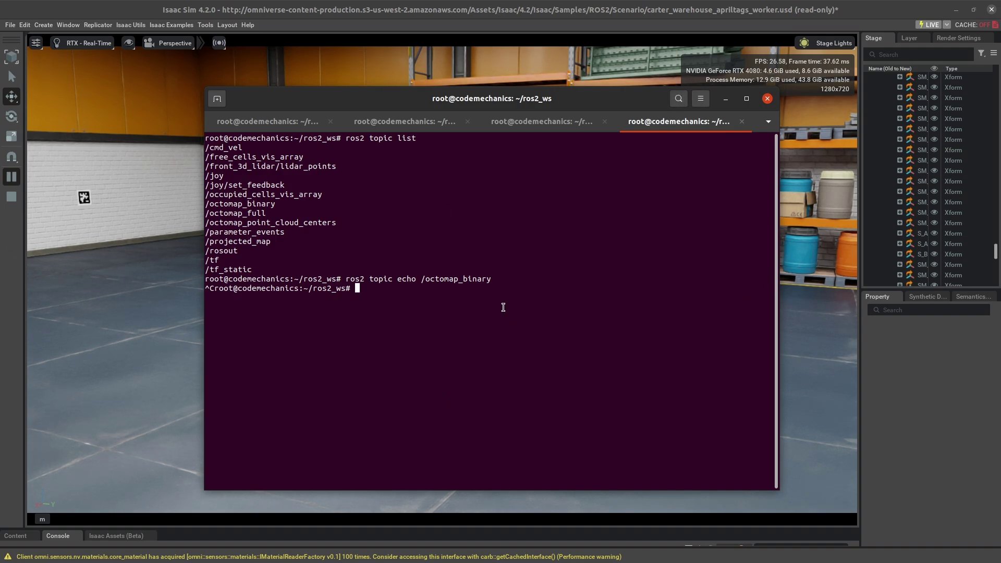
{"action": "key", "text": "Up"}
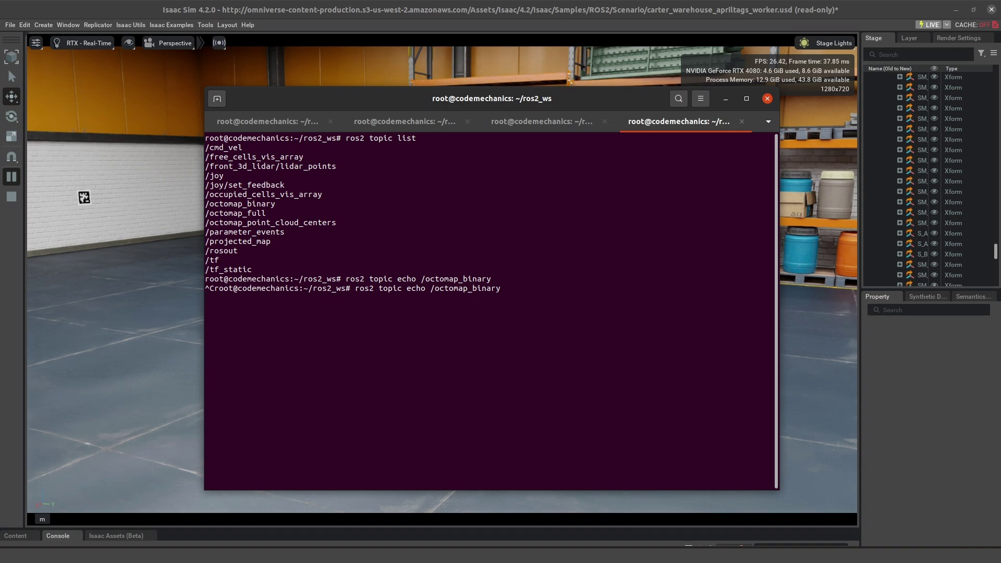
Step: Briefly stream /octomap_binary data, then run ros2 topic list and review the listed topics
{"action": "key", "text": "Return"}
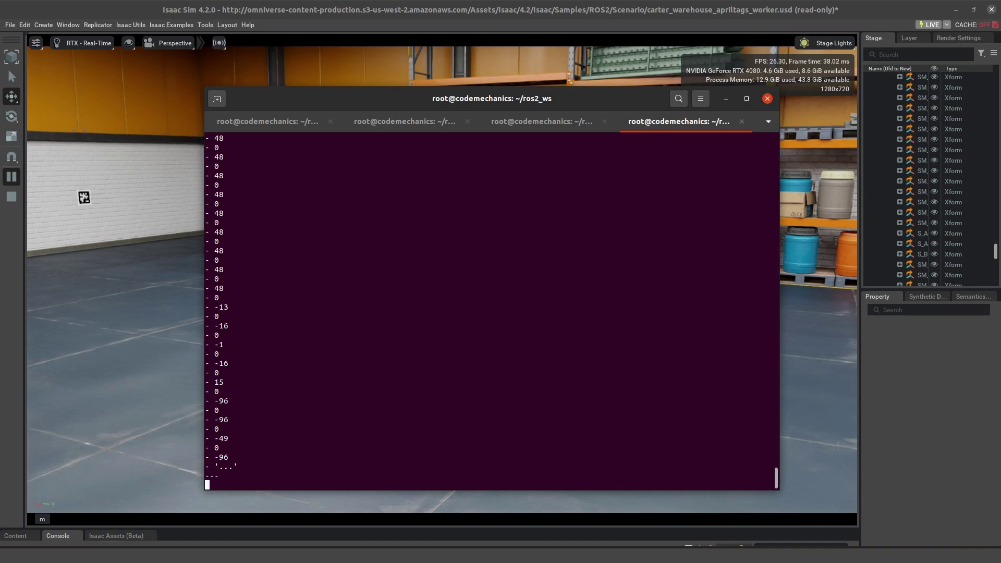
{"action": "key", "text": "ctrl+c"}
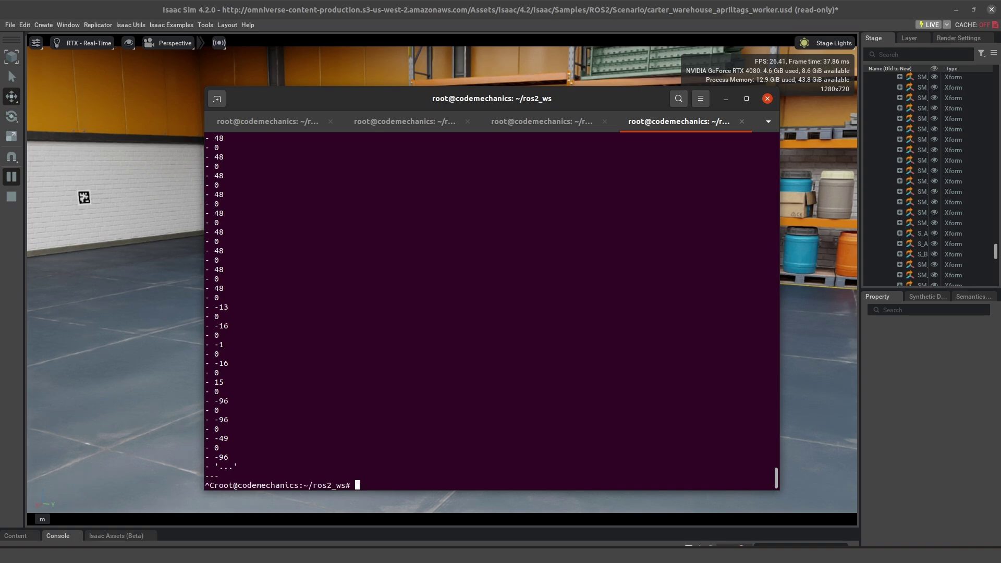
{"action": "key", "text": "Up"}
{"action": "key", "text": "BackSpace"}
{"action": "key", "text": "BackSpace"}
{"action": "key", "text": "BackSpace"}
{"action": "key", "text": "BackSpace"}
{"action": "key", "text": "BackSpace"}
{"action": "key", "text": "BackSpace"}
{"action": "key", "text": "BackSpace"}
{"action": "key", "text": "BackSpace"}
{"action": "key", "text": "BackSpace"}
{"action": "key", "text": "BackSpace"}
{"action": "key", "text": "BackSpace"}
{"action": "key", "text": "BackSpace"}
{"action": "key", "text": "BackSpace"}
{"action": "key", "text": "BackSpace"}
{"action": "key", "text": "BackSpace"}
{"action": "key", "text": "BackSpace"}
{"action": "key", "text": "BackSpace"}
{"action": "key", "text": "BackSpace"}
{"action": "key", "text": "BackSpace"}
{"action": "key", "text": "BackSpace"}
{"action": "type", "text": "list"}
{"action": "key", "text": "Return"}
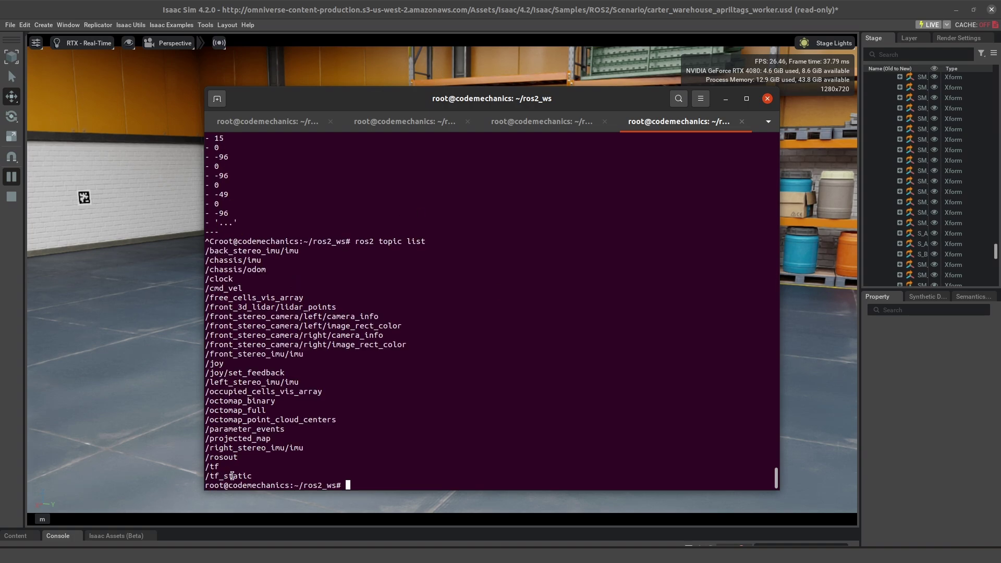
{"action": "left_click_drag", "start_coordinate": [253, 475], "coordinate": [200, 236]}
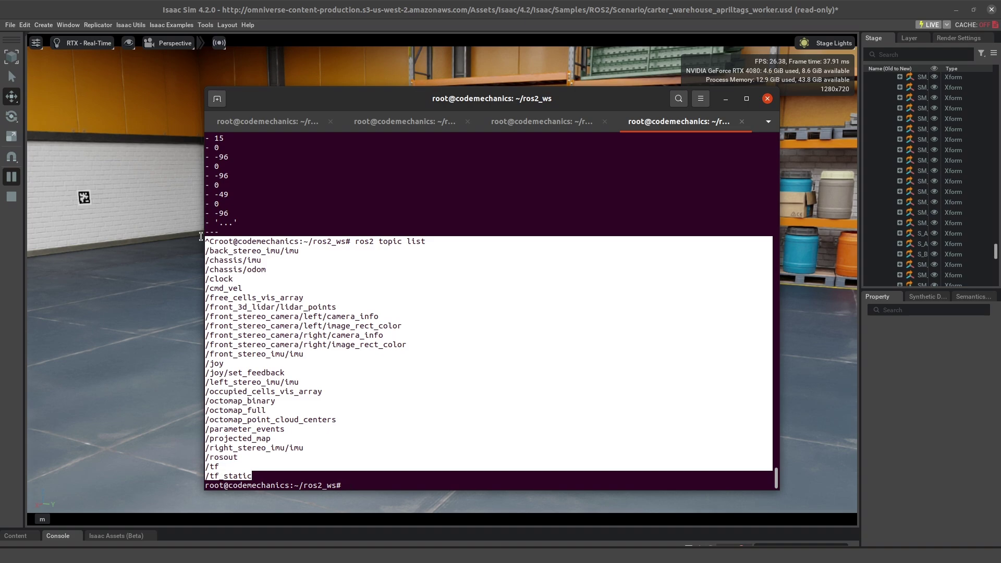
{"action": "left_click", "coordinate": [422, 476]}
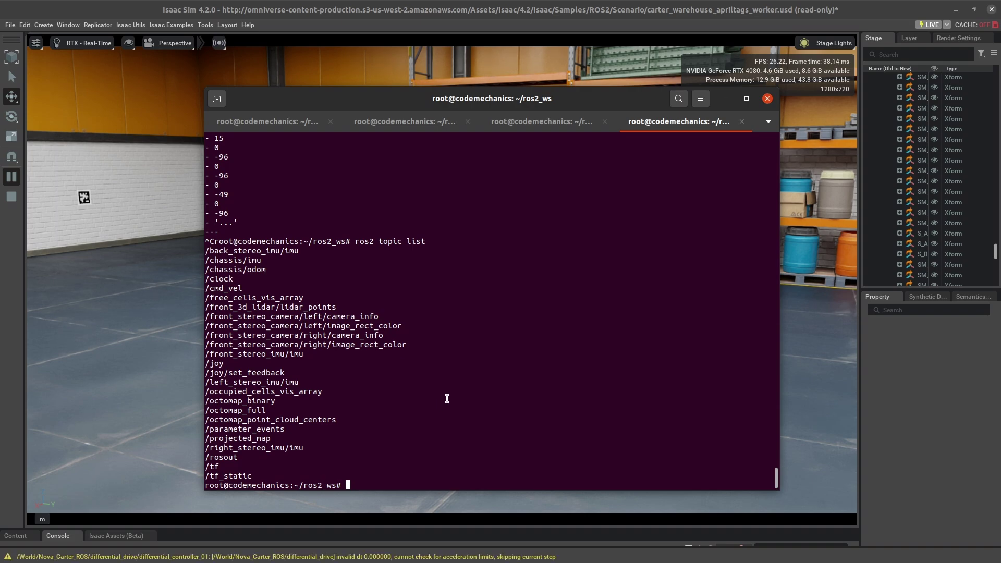
Step: Launch rviz2, enlarge its window, and set the Fixed Frame to odom
{"action": "type", "text": "rviz2"}
{"action": "key", "text": "Return"}
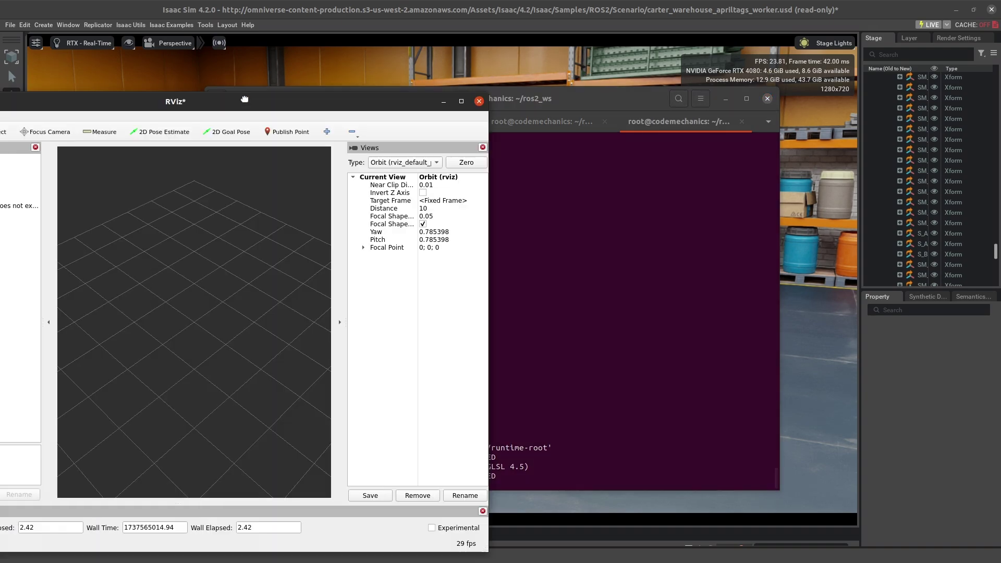
{"action": "left_click_drag", "start_coordinate": [263, 38], "coordinate": [489, 67]}
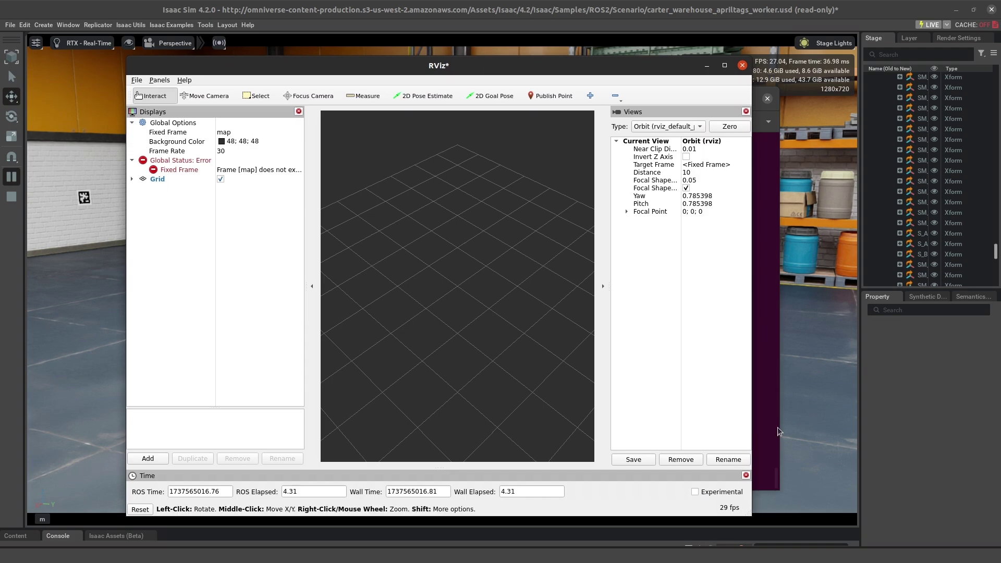
{"action": "left_click_drag", "start_coordinate": [796, 508], "coordinate": [894, 505]}
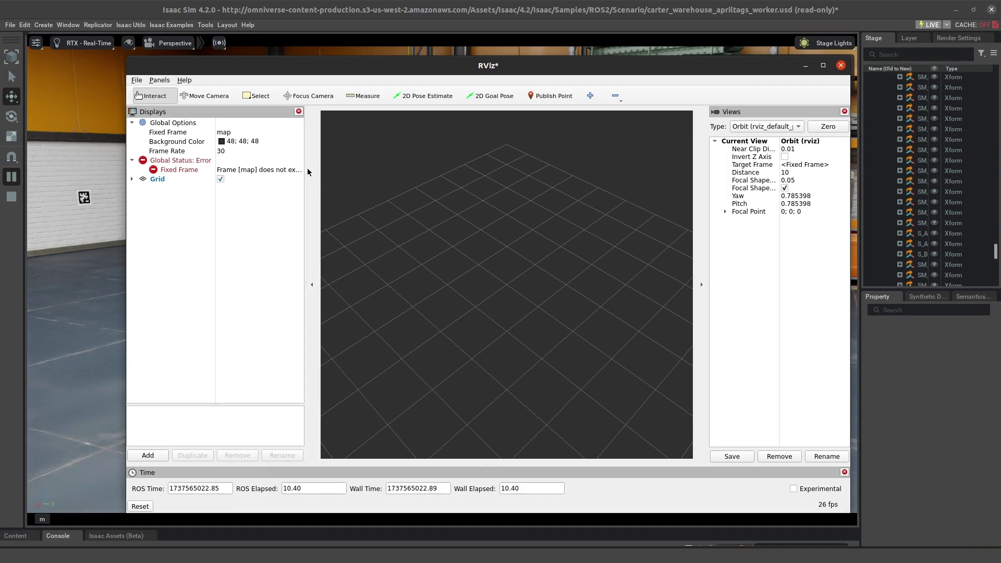
{"action": "left_click_drag", "start_coordinate": [305, 170], "coordinate": [283, 167]}
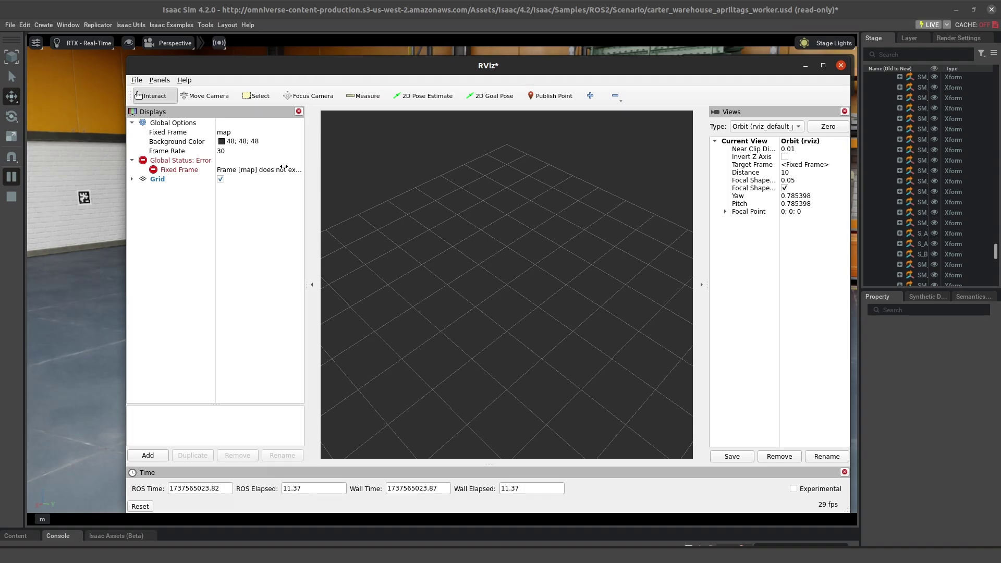
{"action": "left_click", "coordinate": [278, 132]}
{"action": "left_click", "coordinate": [300, 133]}
{"action": "scroll", "coordinate": [237, 197], "scroll_direction": "down", "scroll_amount": 5}
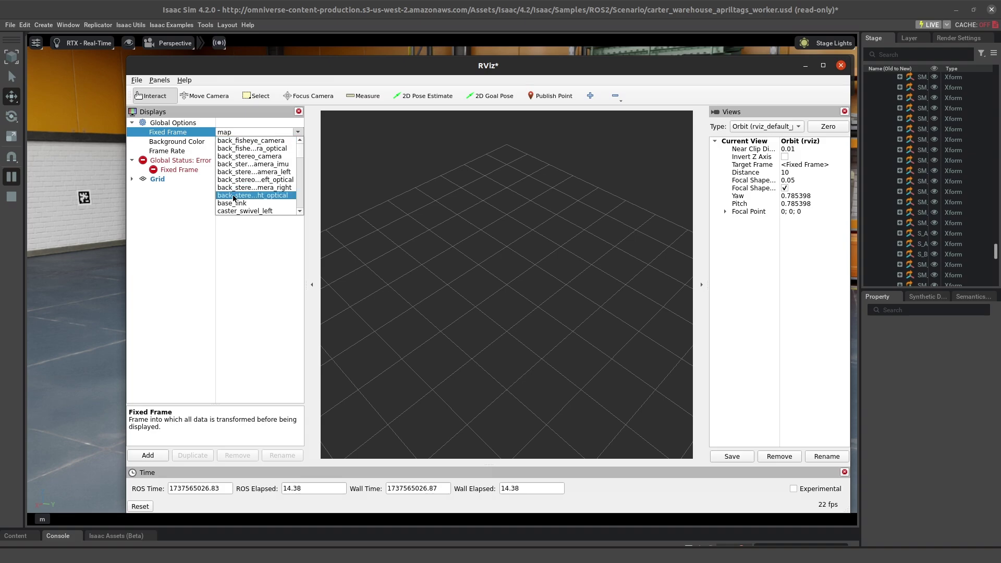
{"action": "scroll", "coordinate": [237, 152], "scroll_direction": "up", "scroll_amount": 1}
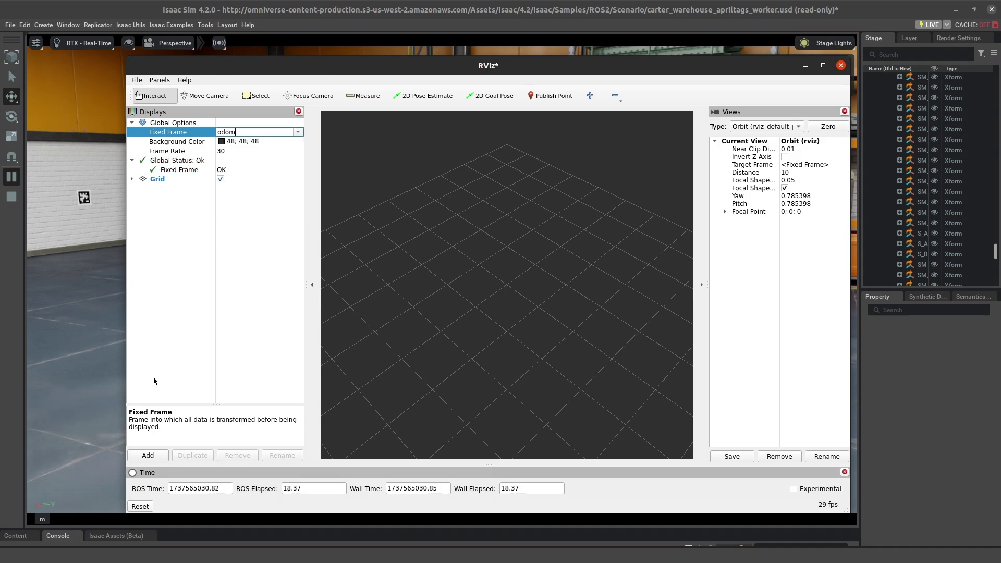
Step: Add an OccupancyGrid display for the /octomap_full topic
{"action": "left_click", "coordinate": [148, 455]}
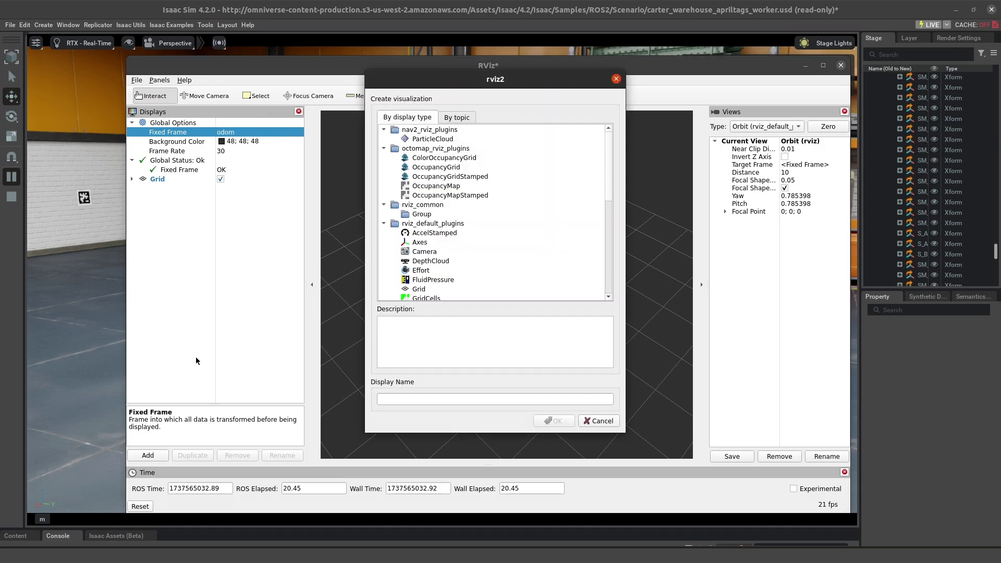
{"action": "left_click", "coordinate": [454, 117]}
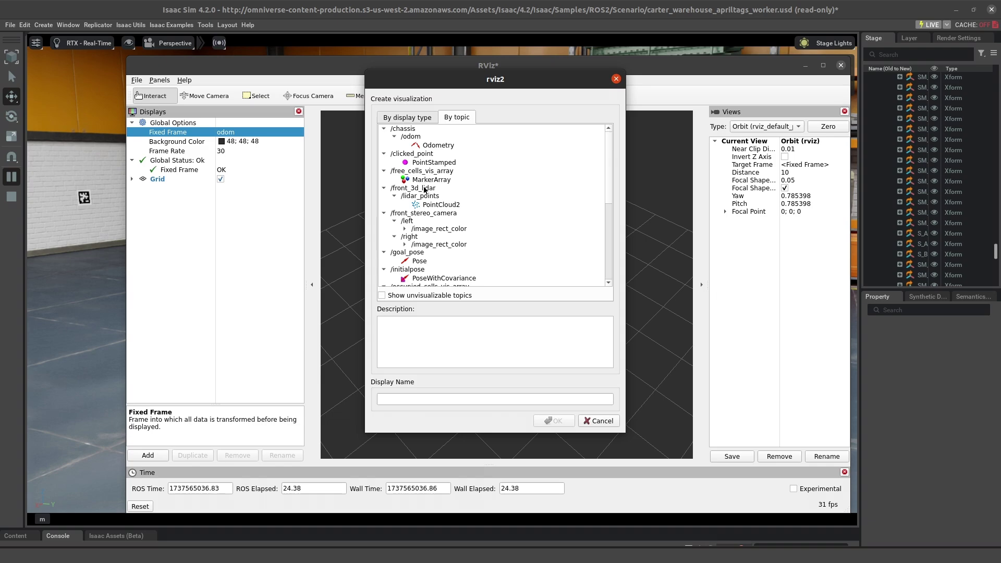
{"action": "scroll", "coordinate": [425, 189], "scroll_direction": "down", "scroll_amount": 6}
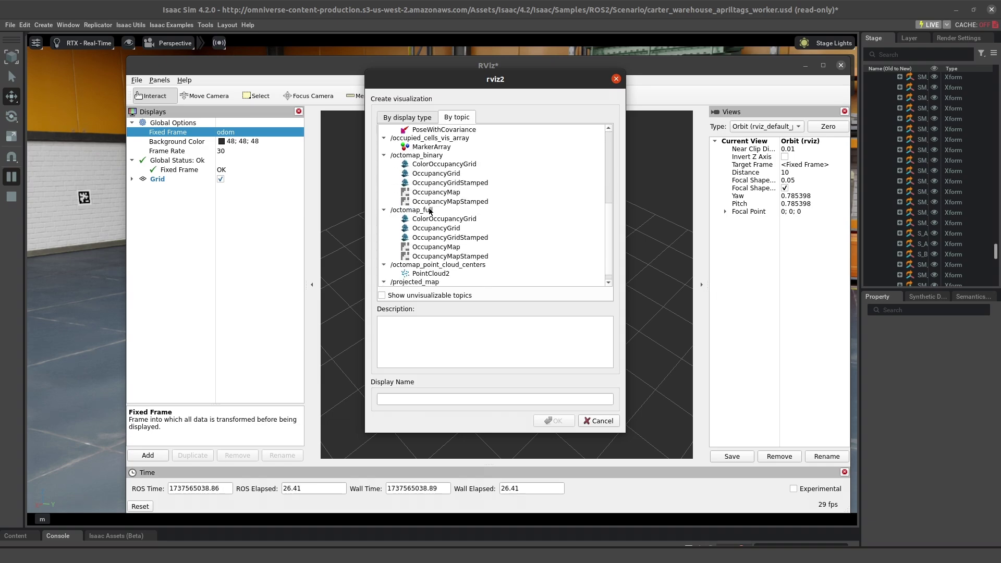
{"action": "left_click", "coordinate": [435, 228]}
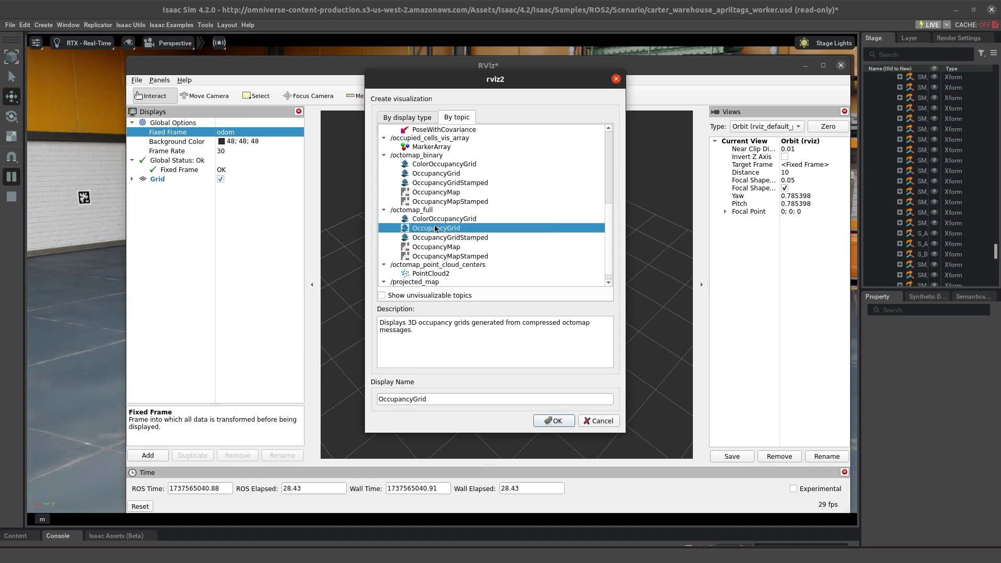
{"action": "left_click", "coordinate": [555, 421]}
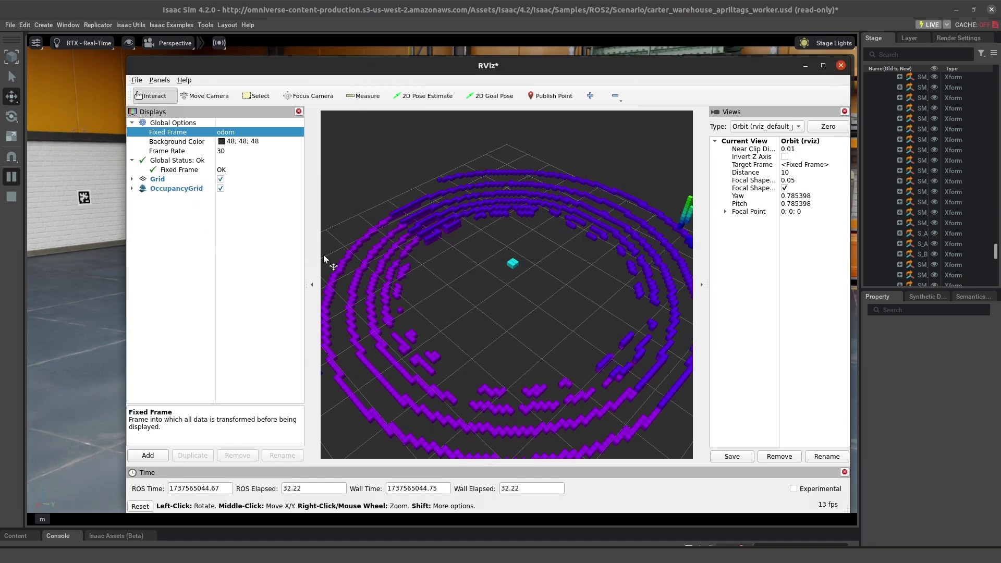
Step: Close the Views panel and tilt the camera low over the /octomap_full voxel map
{"action": "left_click", "coordinate": [844, 111]}
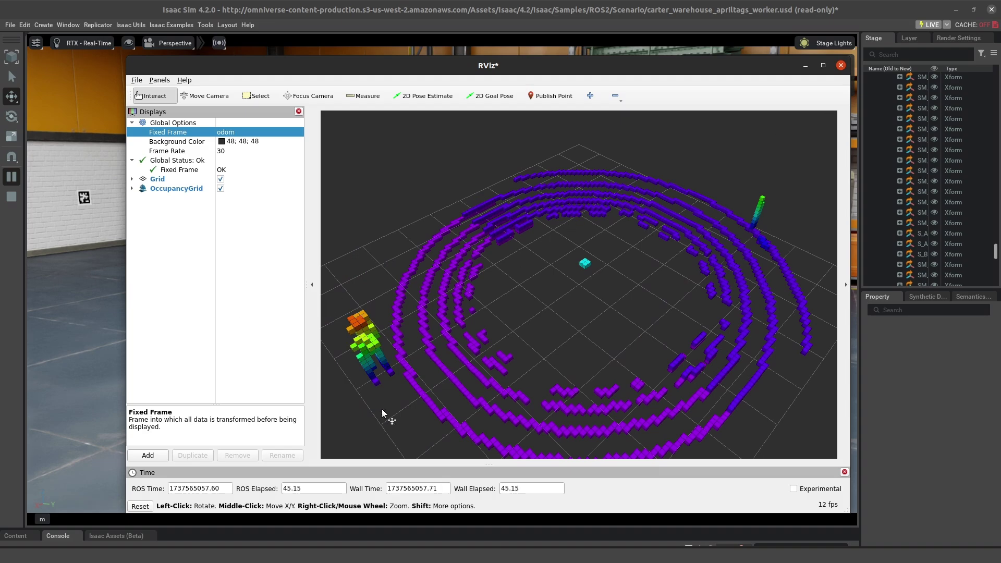
{"action": "left_click_drag", "start_coordinate": [501, 330], "coordinate": [487, 286]}
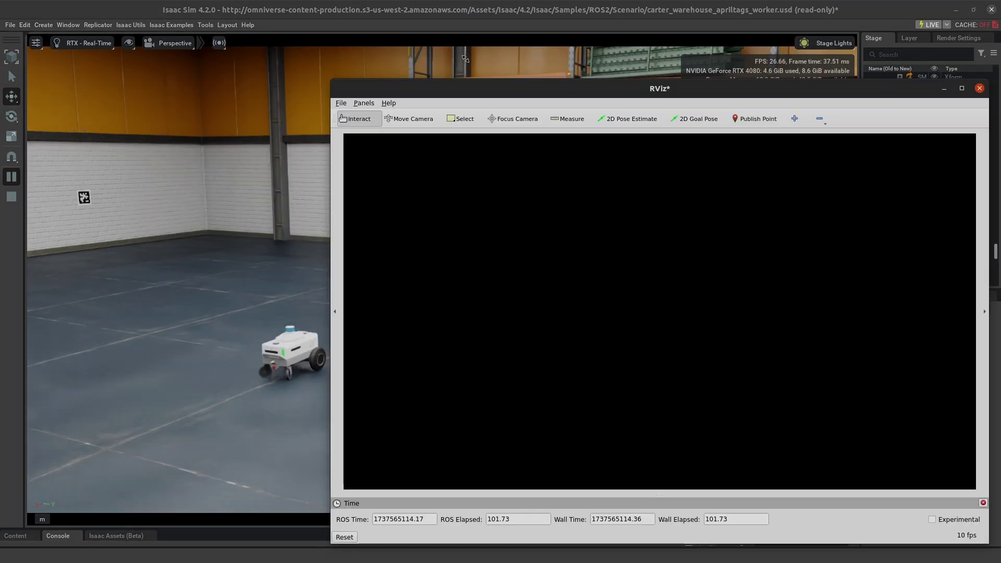
Step: Resize the RViz2 window from its top-left corner to sit right of Isaac Sim
{"action": "left_click_drag", "start_coordinate": [328, 86], "coordinate": [434, 36]}
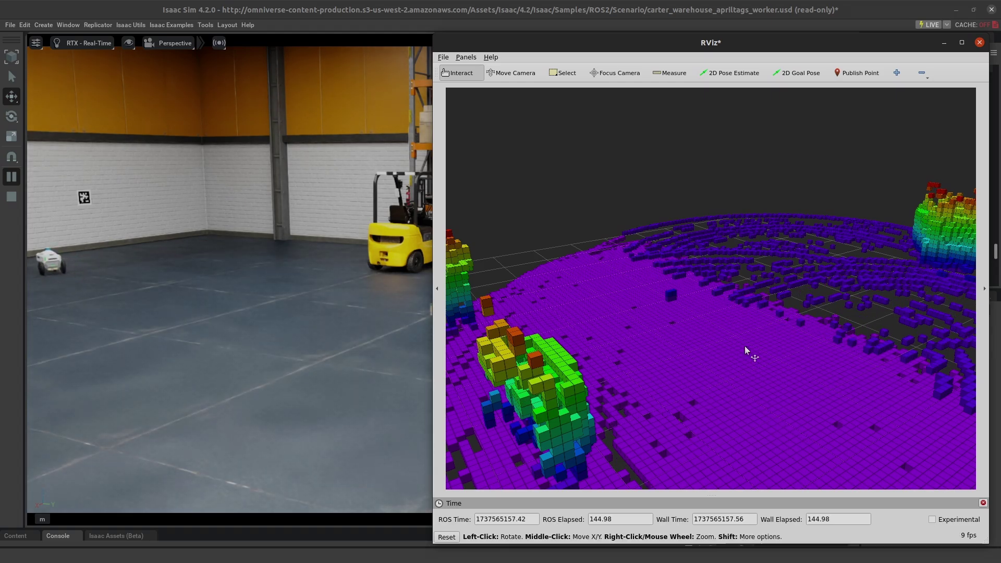
Step: Orbit the 3D view sideways to reveal the long voxel wall beyond the purple floor
{"action": "left_click_drag", "start_coordinate": [801, 381], "coordinate": [999, 373]}
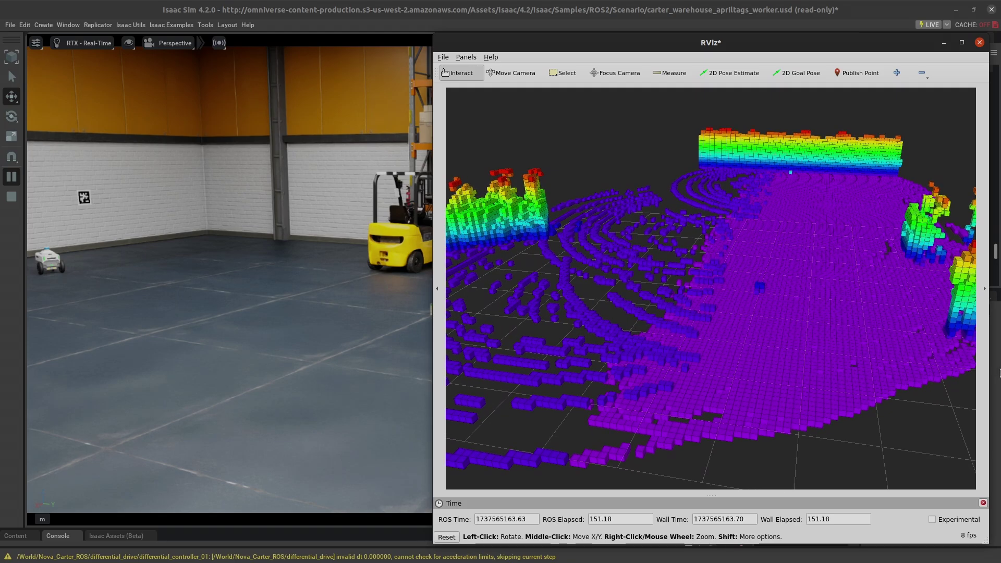